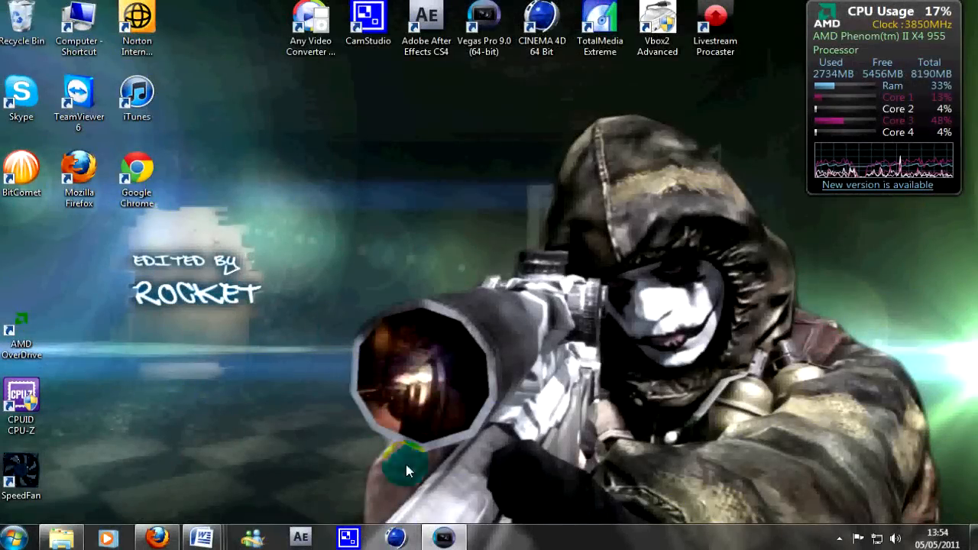
- Switch to Vegas Pro and place the playhead on the first clip's last visible frame, at 00:00:18;18
{"action": "left_click", "coordinate": [445, 539]}
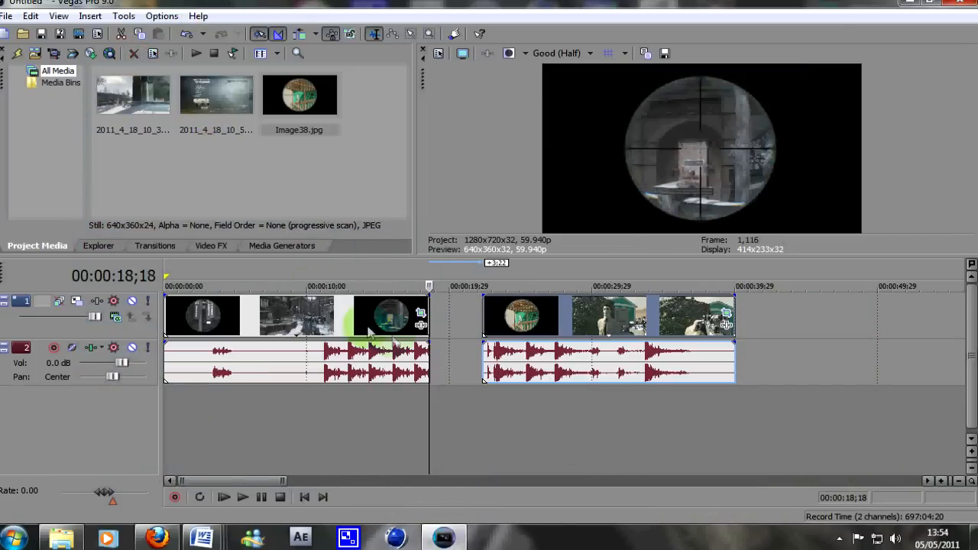
{"action": "left_click", "coordinate": [426, 310]}
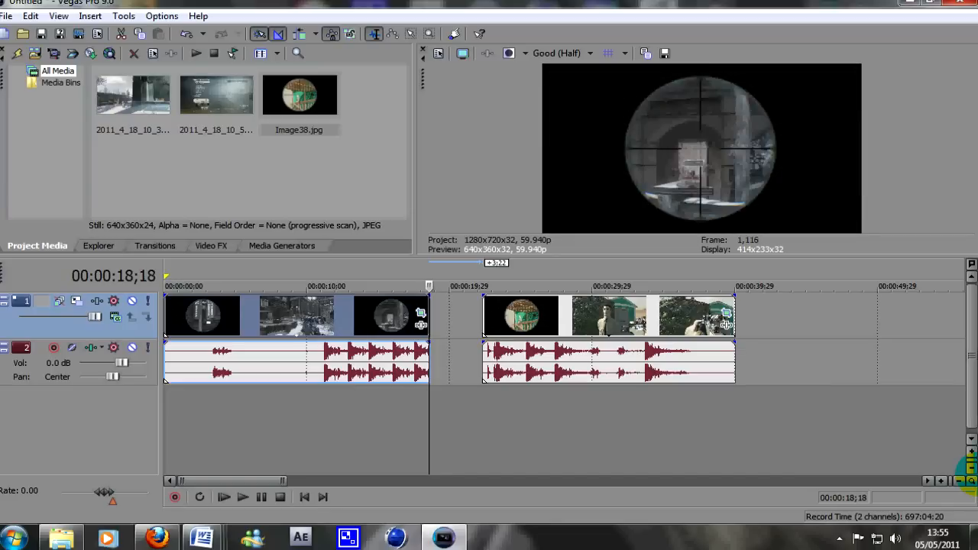
{"action": "key", "text": "Left"}
{"action": "key", "text": "Right"}
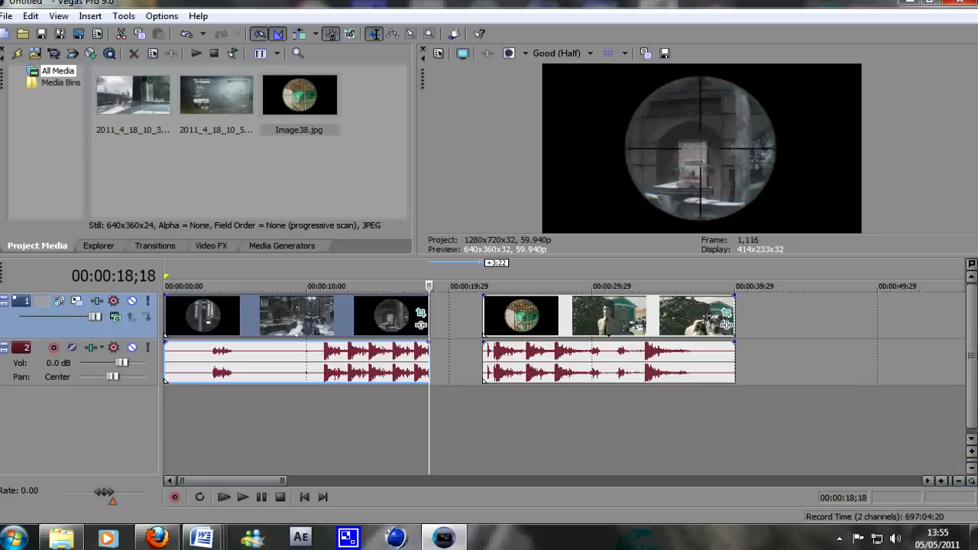
{"action": "left_click", "coordinate": [483, 313]}
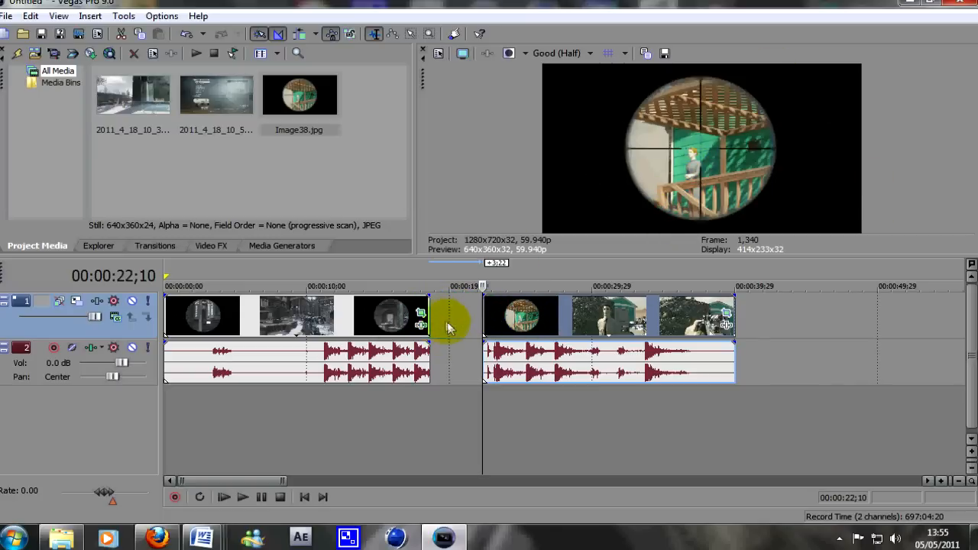
{"action": "left_click", "coordinate": [430, 310]}
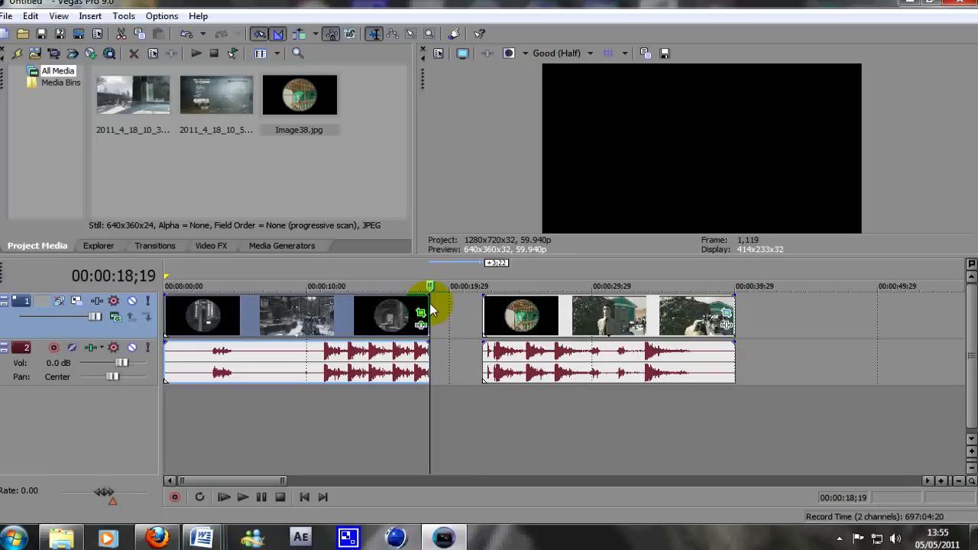
{"action": "key", "text": "Left"}
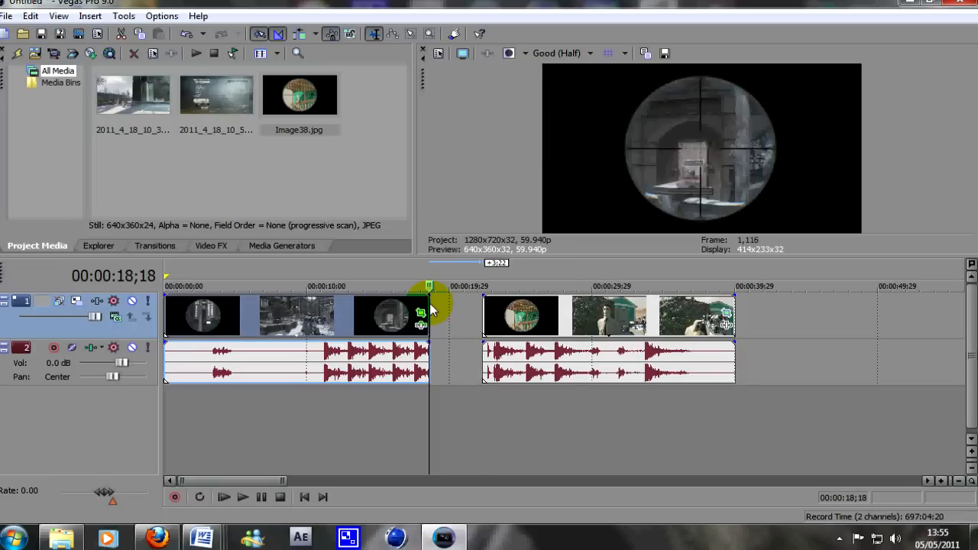
- Set the preview quality to Best (Full) and save a snapshot of the current frame as the JPEG Image39
{"action": "left_click", "coordinate": [555, 50]}
{"action": "mouse_move", "coordinate": [570, 118]}
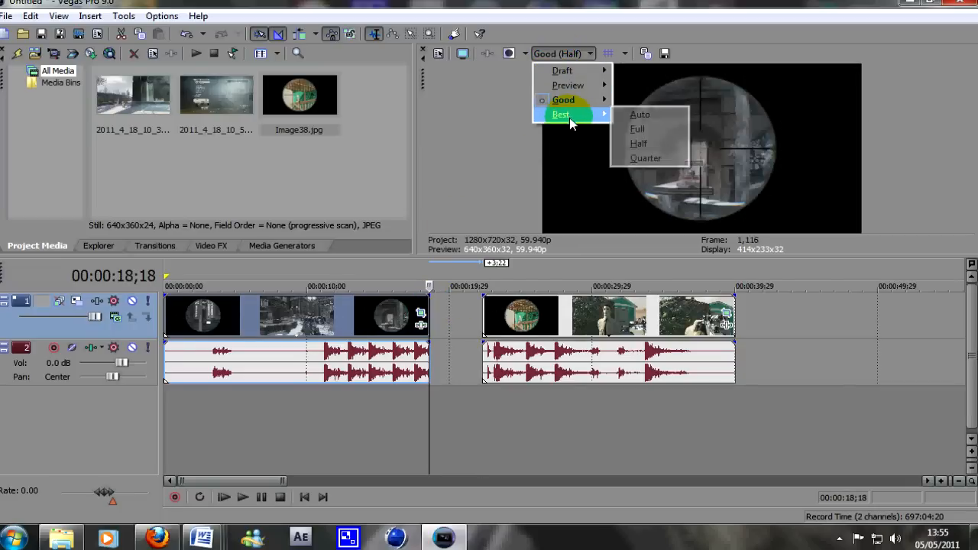
{"action": "left_click", "coordinate": [641, 128]}
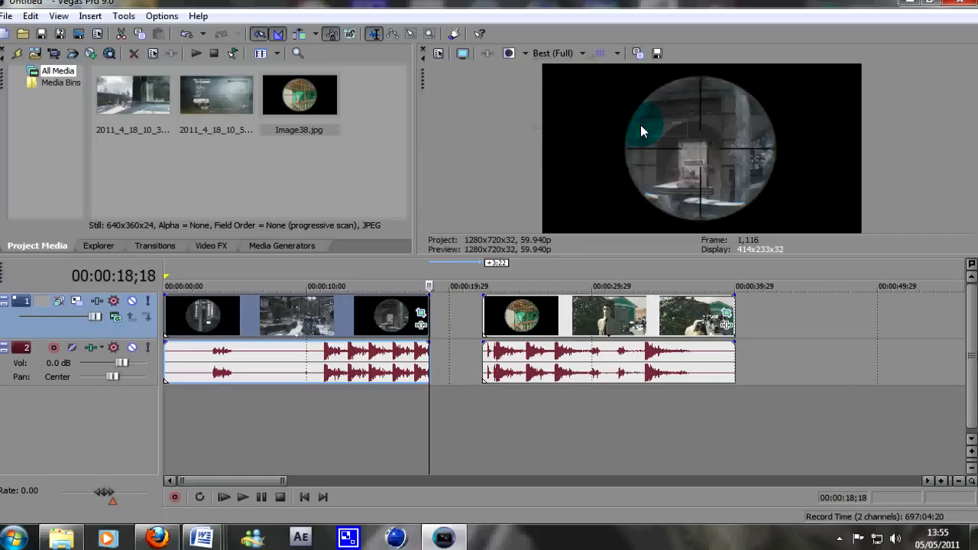
{"action": "left_click", "coordinate": [658, 53]}
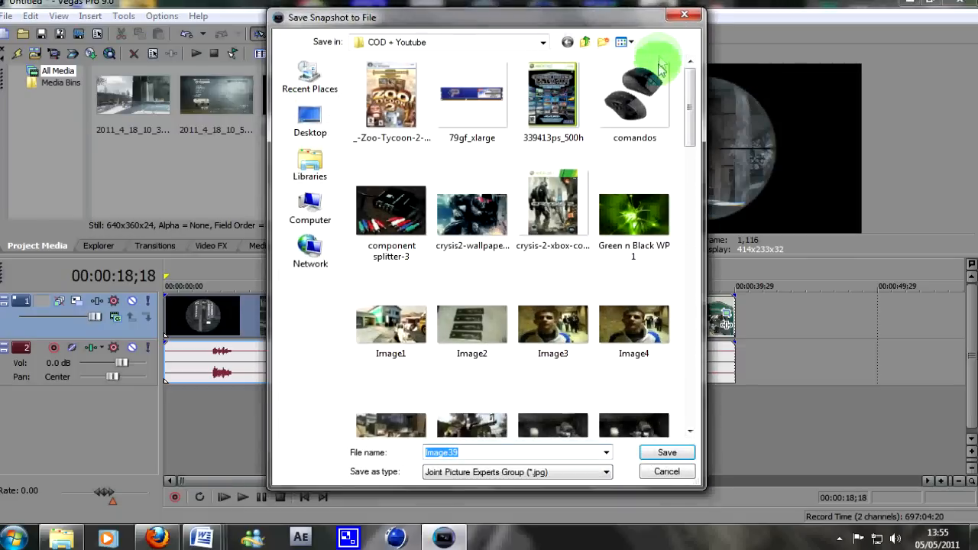
{"action": "left_click", "coordinate": [667, 457]}
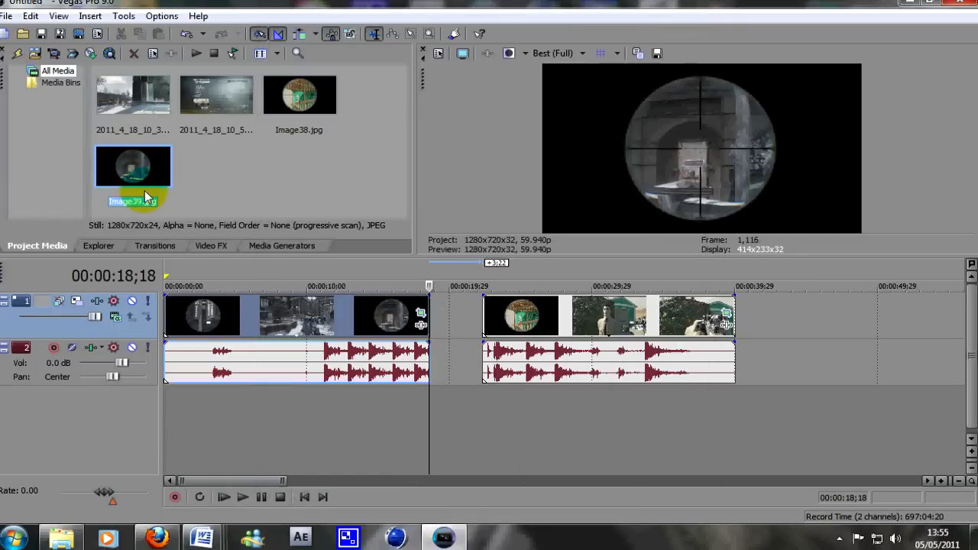
- Save a snapshot of the second clip's first frame, at 00:00:22;10, as the JPEG Image40
{"action": "left_click", "coordinate": [484, 319]}
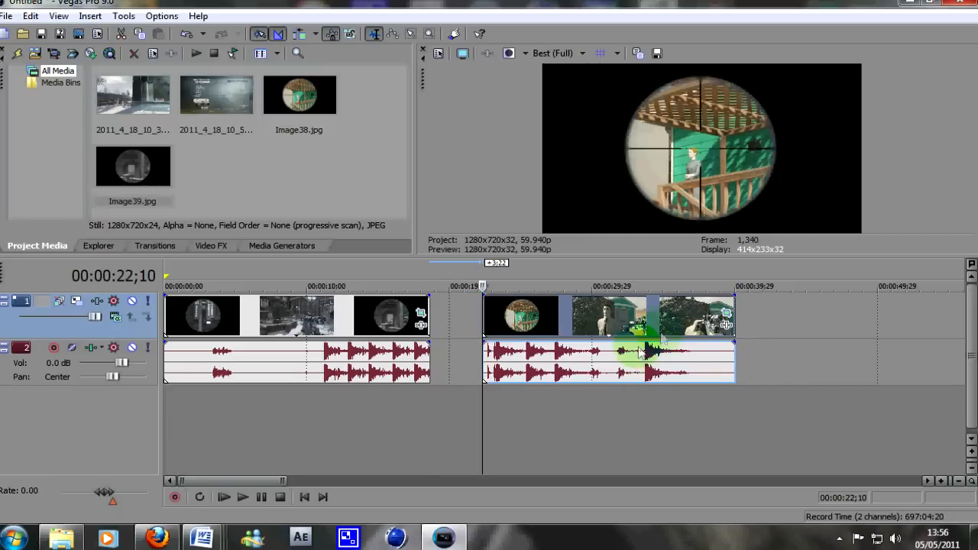
{"action": "left_click", "coordinate": [657, 55]}
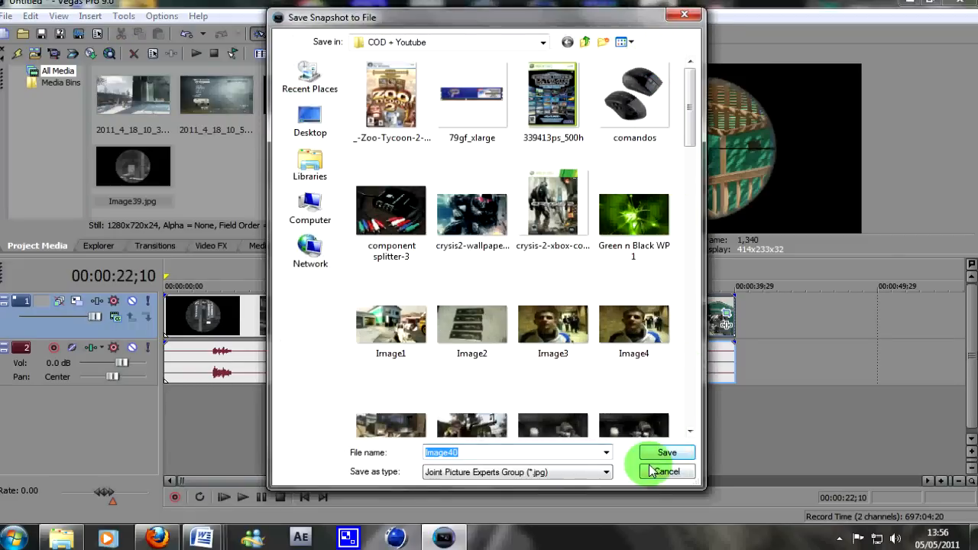
{"action": "left_click", "coordinate": [659, 452]}
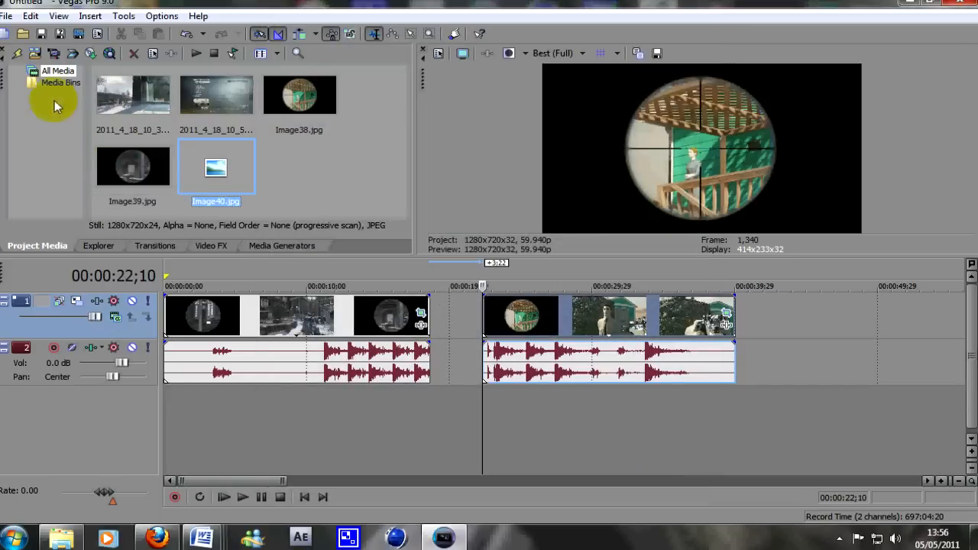
{"action": "left_click", "coordinate": [191, 169]}
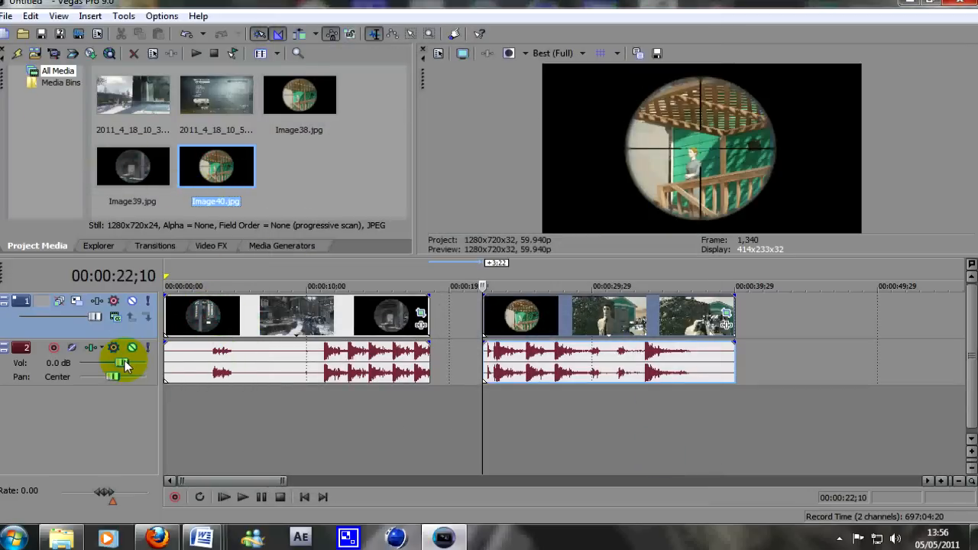
- Insert four empty video tracks above the existing video track
{"action": "right_click", "coordinate": [70, 330]}
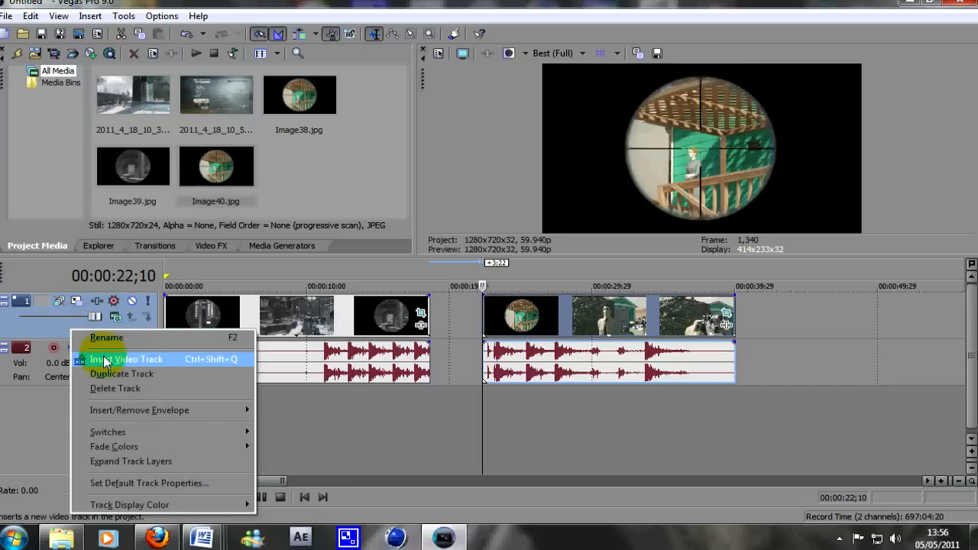
{"action": "left_click", "coordinate": [106, 359]}
{"action": "right_click", "coordinate": [73, 336]}
{"action": "left_click", "coordinate": [112, 366]}
{"action": "right_click", "coordinate": [83, 329]}
{"action": "left_click", "coordinate": [107, 357]}
{"action": "right_click", "coordinate": [86, 333]}
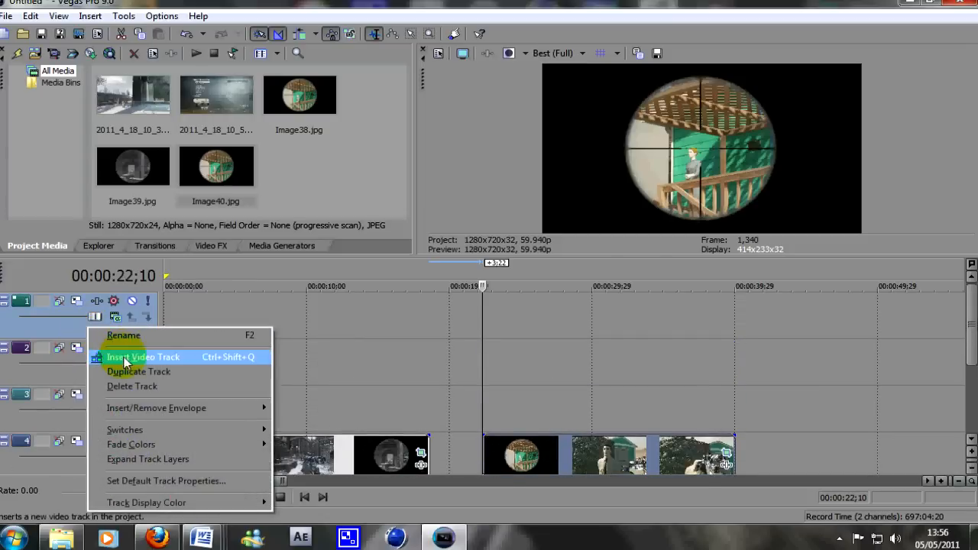
{"action": "left_click", "coordinate": [153, 357]}
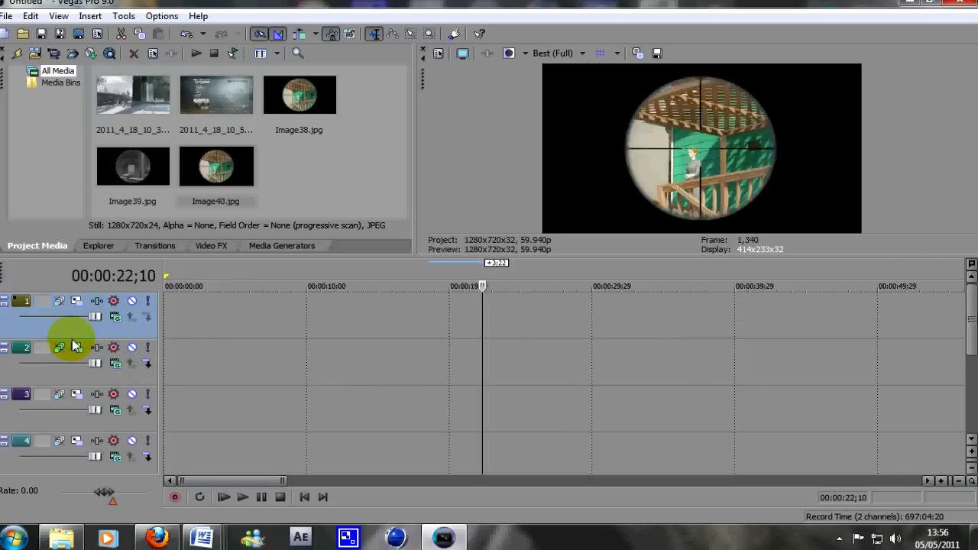
- Reduce the heights of the four new tracks and the clip video track so more tracks fit in the timeline
{"action": "left_click_drag", "start_coordinate": [73, 338], "coordinate": [78, 324]}
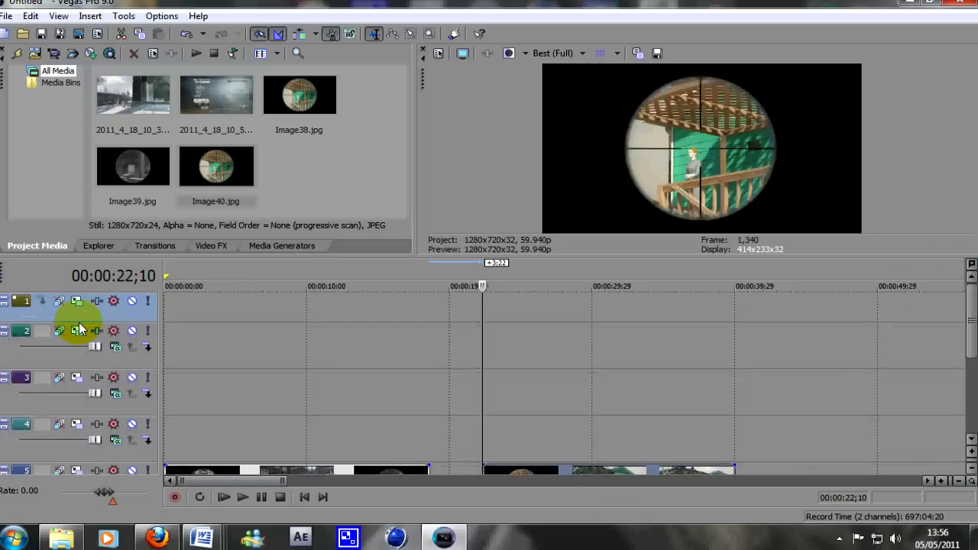
{"action": "left_click_drag", "start_coordinate": [94, 374], "coordinate": [94, 357]}
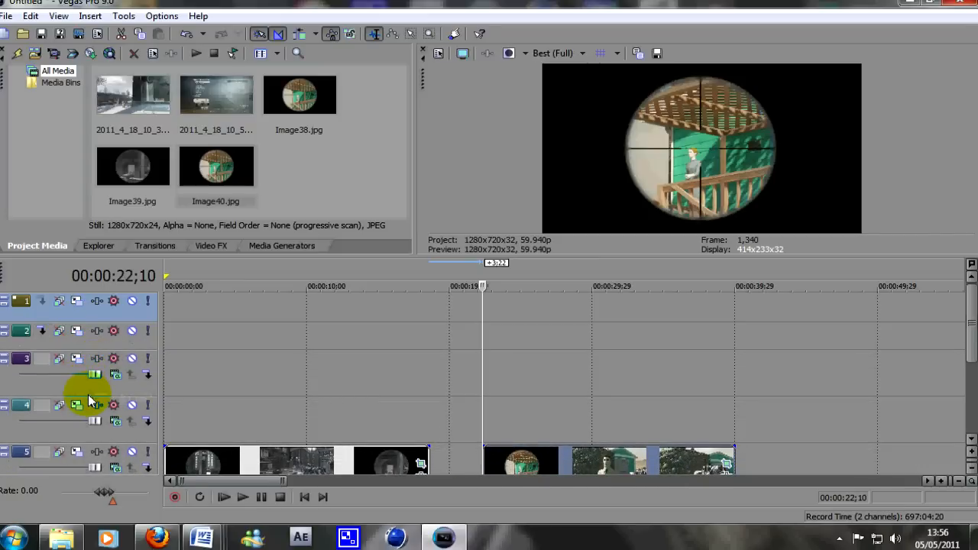
{"action": "left_click_drag", "start_coordinate": [89, 396], "coordinate": [81, 383]}
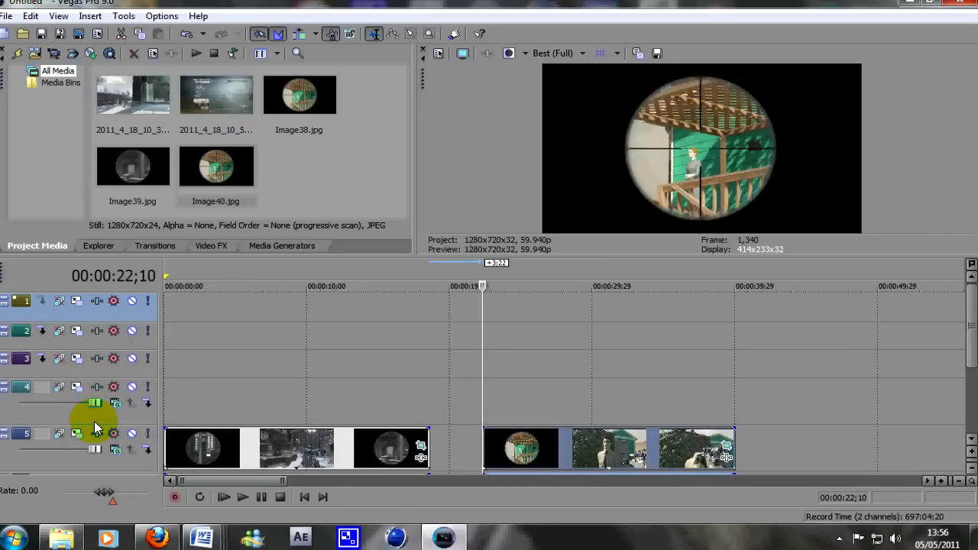
{"action": "left_click_drag", "start_coordinate": [95, 426], "coordinate": [88, 411]}
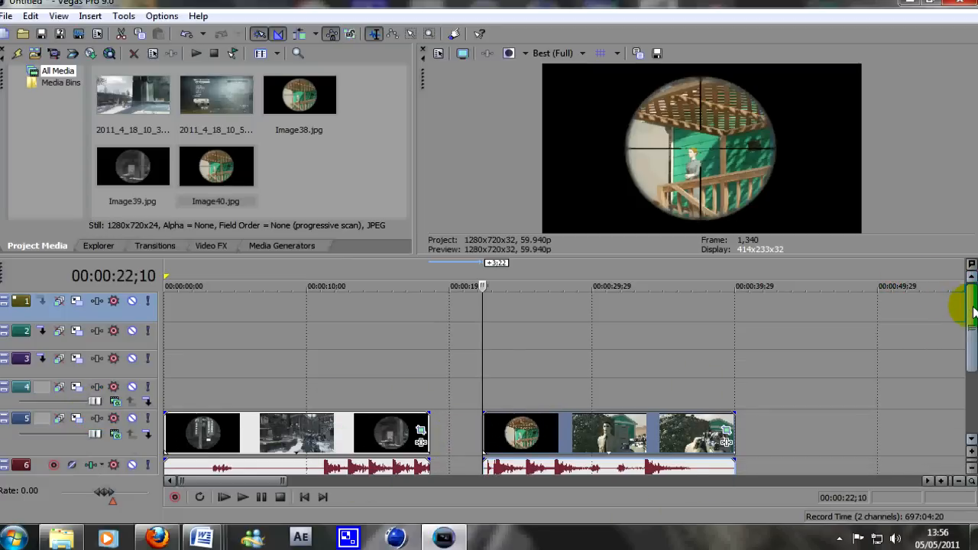
- Shift the second clip to start at about 00:00:29;29 and place Image39.jpg on track 5 directly after the first clip
{"action": "left_click_drag", "start_coordinate": [972, 310], "coordinate": [974, 319]}
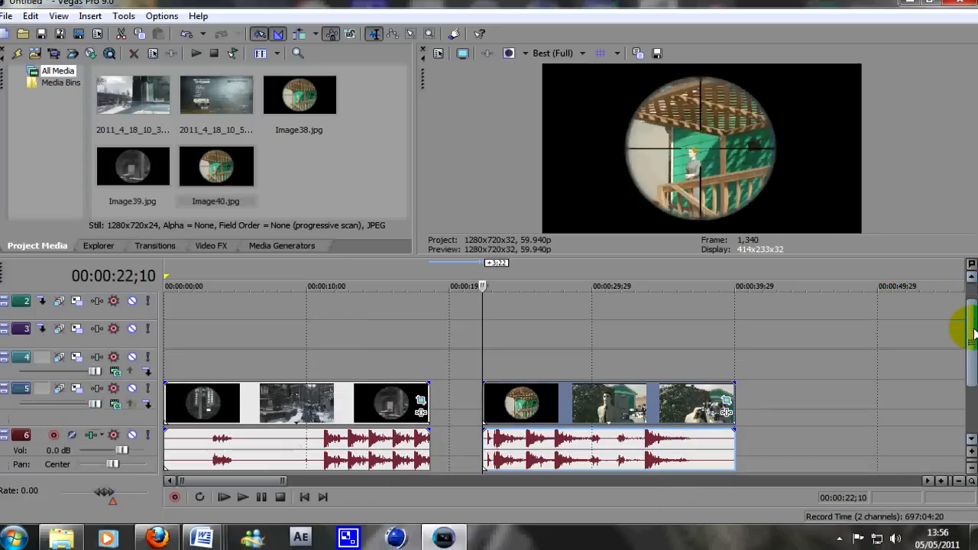
{"action": "left_click", "coordinate": [130, 169]}
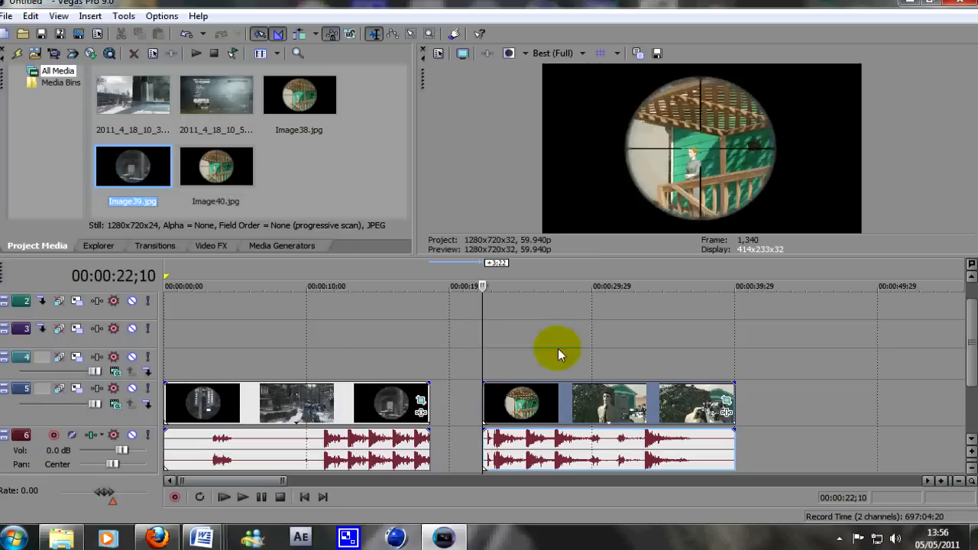
{"action": "left_click_drag", "start_coordinate": [615, 419], "coordinate": [709, 419]}
{"action": "left_click_drag", "start_coordinate": [133, 166], "coordinate": [438, 394]}
{"action": "left_click", "coordinate": [438, 395]}
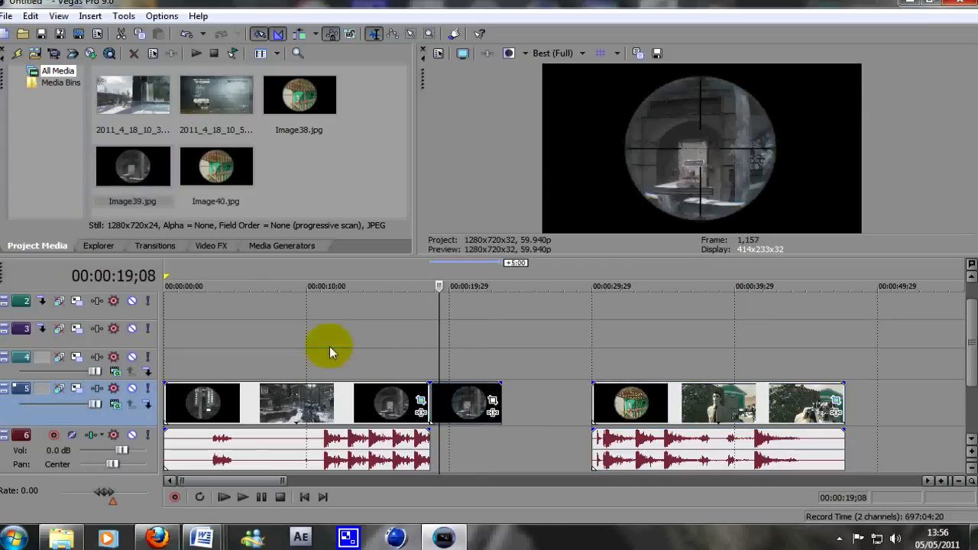
- Shift the second clip further along the timeline and add Image40.jpg on track 4, directly above the Image39 still
{"action": "left_click", "coordinate": [422, 358]}
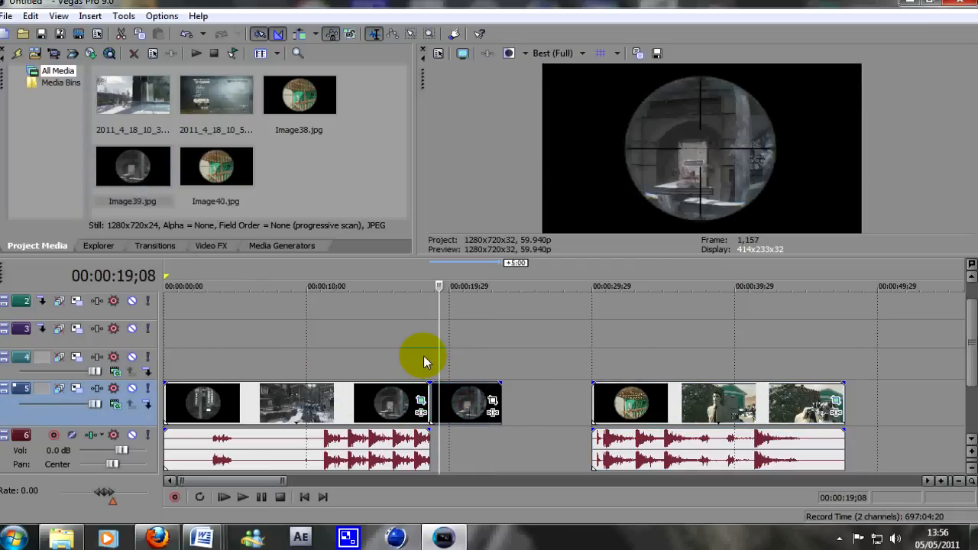
{"action": "left_click", "coordinate": [430, 352]}
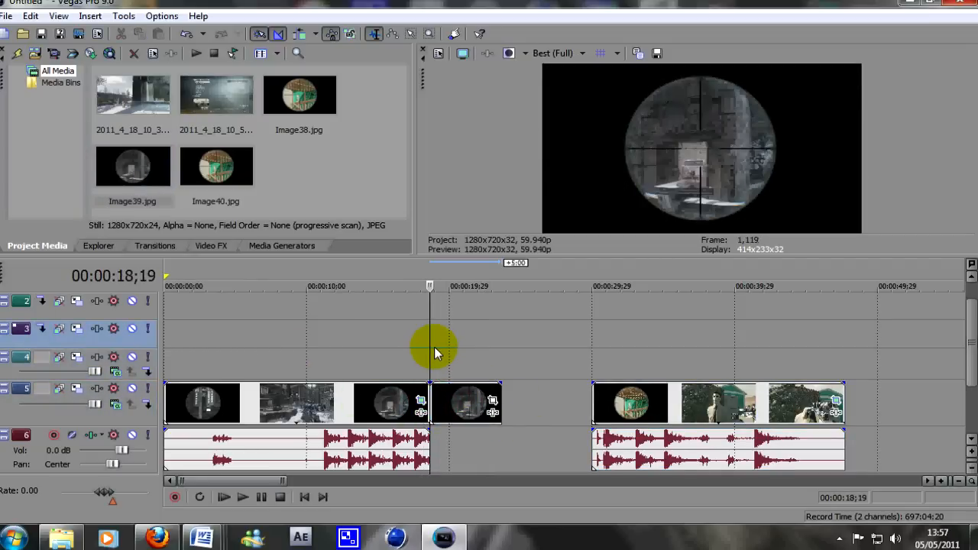
{"action": "left_click_drag", "start_coordinate": [657, 403], "coordinate": [694, 410]}
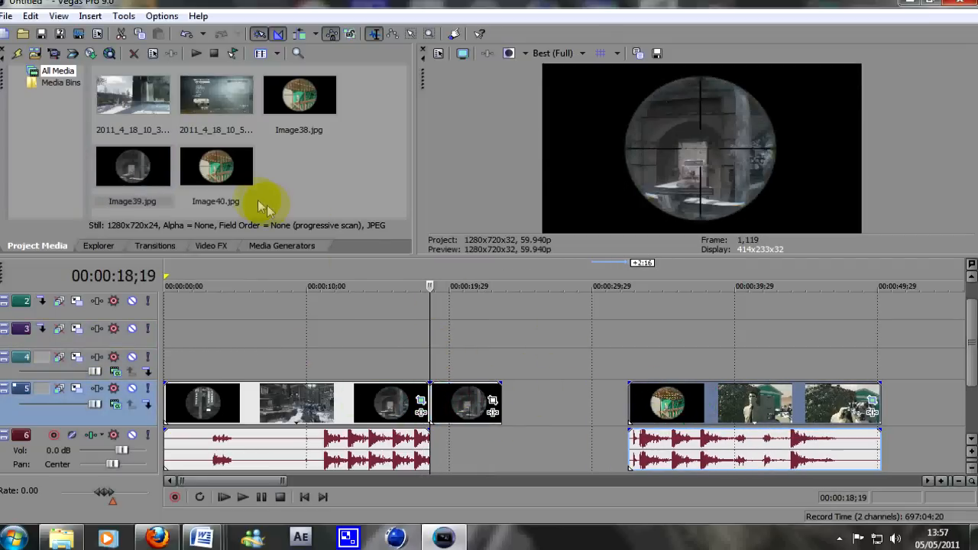
{"action": "left_click", "coordinate": [226, 174]}
{"action": "left_click_drag", "start_coordinate": [226, 175], "coordinate": [442, 367]}
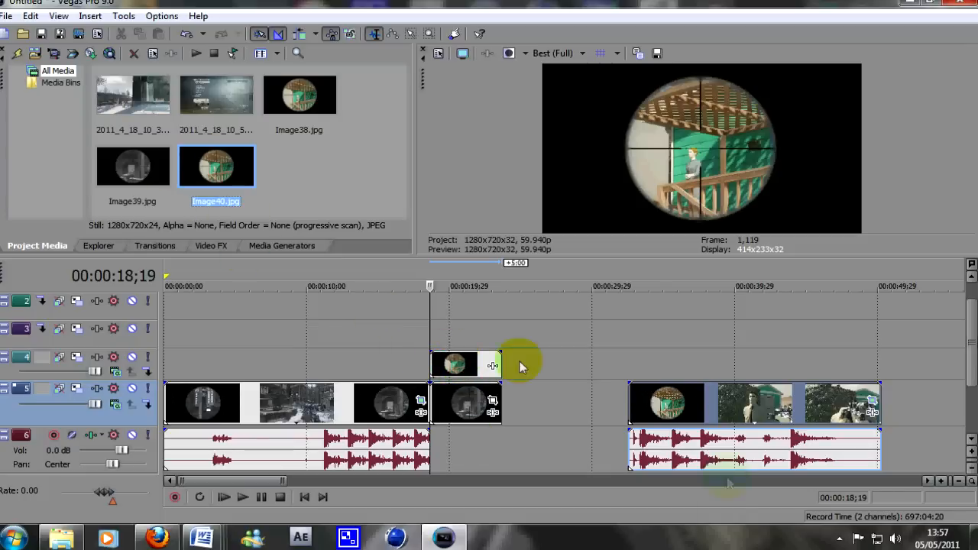
- Copy the Image40 still onto tracks 1, 2 and 3, align the copies with the one on track 4, and enlarge these four tracks
{"action": "left_click", "coordinate": [448, 364]}
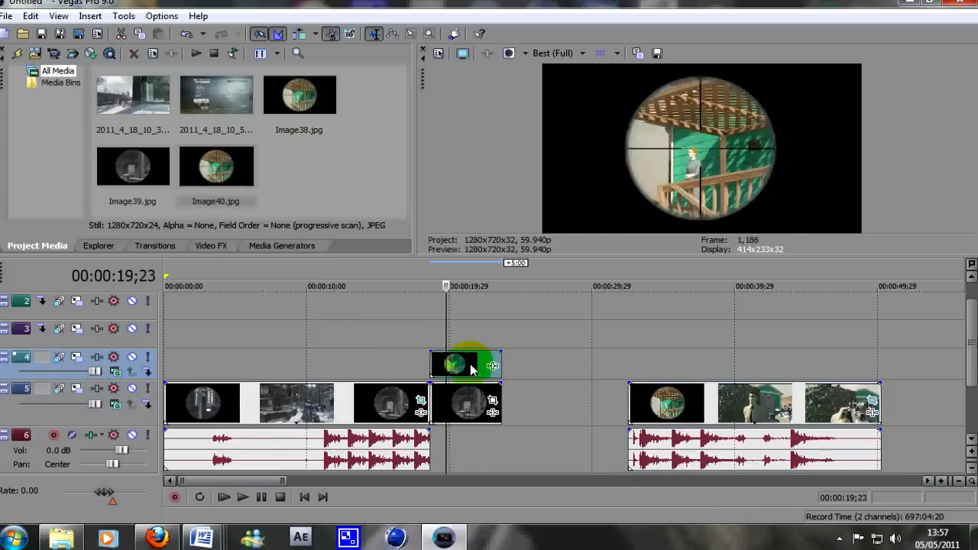
{"action": "left_click_drag", "start_coordinate": [479, 364], "coordinate": [461, 310]}
{"action": "scroll", "coordinate": [964, 317], "scroll_direction": "up", "scroll_amount": 1}
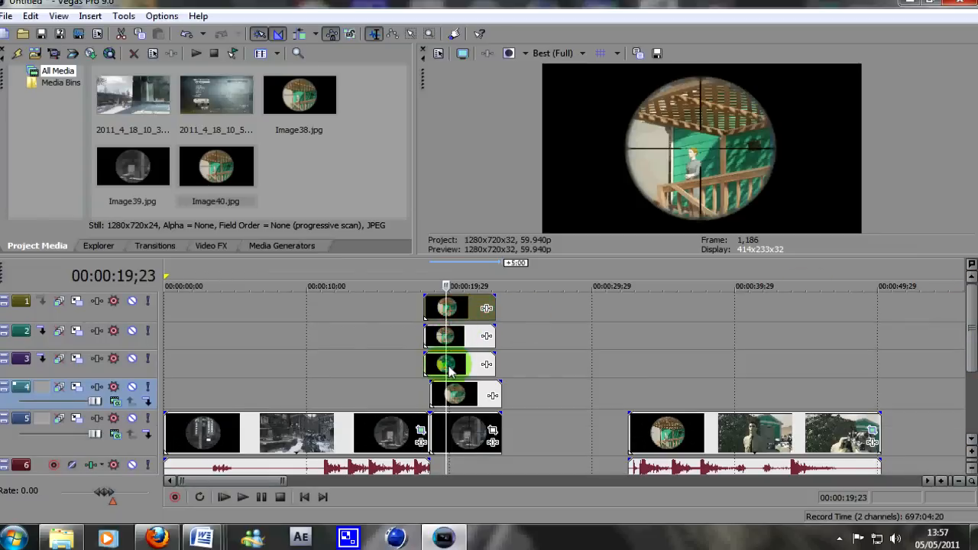
{"action": "mouse_move", "coordinate": [459, 370]}
{"action": "left_mouse_down"}
{"action": "mouse_move", "coordinate": [473, 312]}
{"action": "mouse_move", "coordinate": [464, 311]}
{"action": "left_mouse_up"}
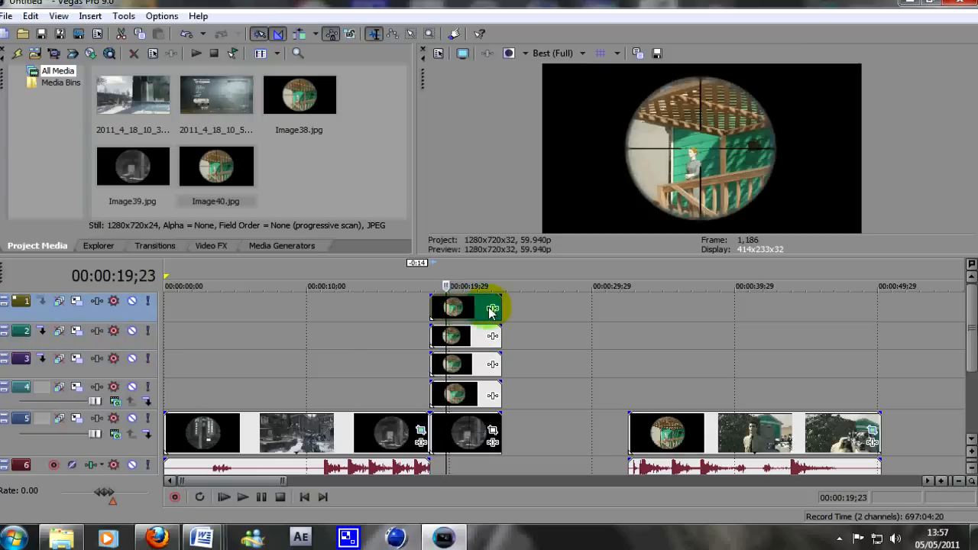
{"action": "left_click_drag", "start_coordinate": [91, 321], "coordinate": [105, 373]}
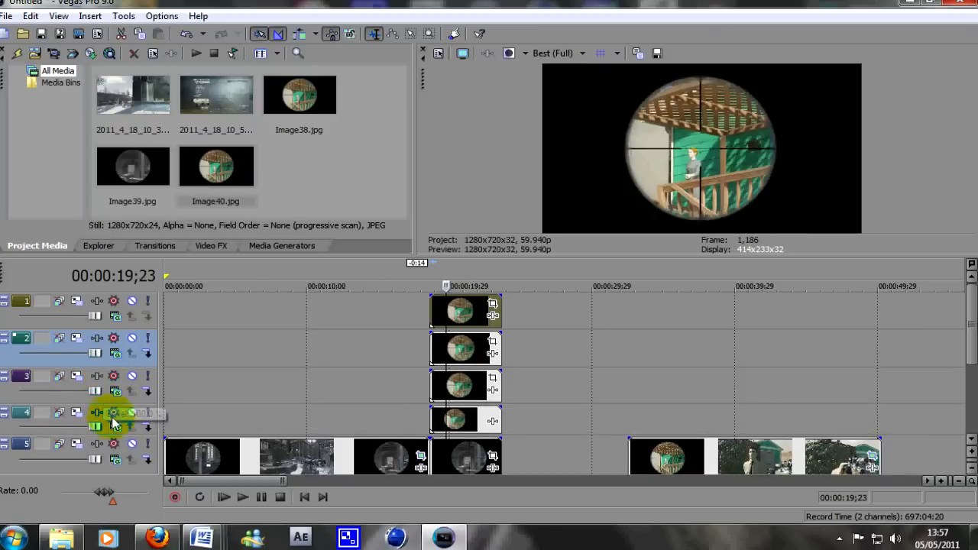
{"action": "left_click_drag", "start_coordinate": [120, 440], "coordinate": [121, 449]}
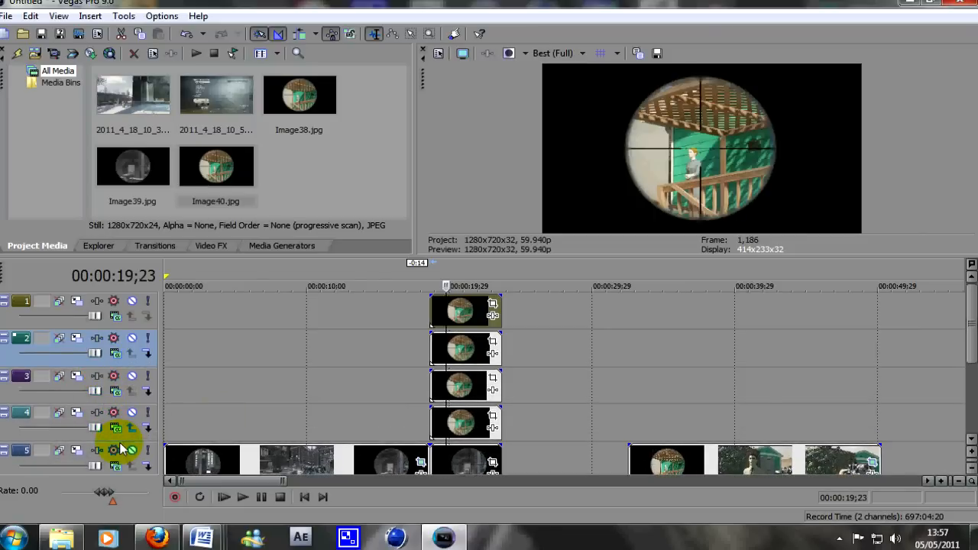
- Enable a mask on track 1's Image40 still and outline its upper-left quarter along the scope crosshairs with the anchor creation tool
{"action": "left_click", "coordinate": [492, 303]}
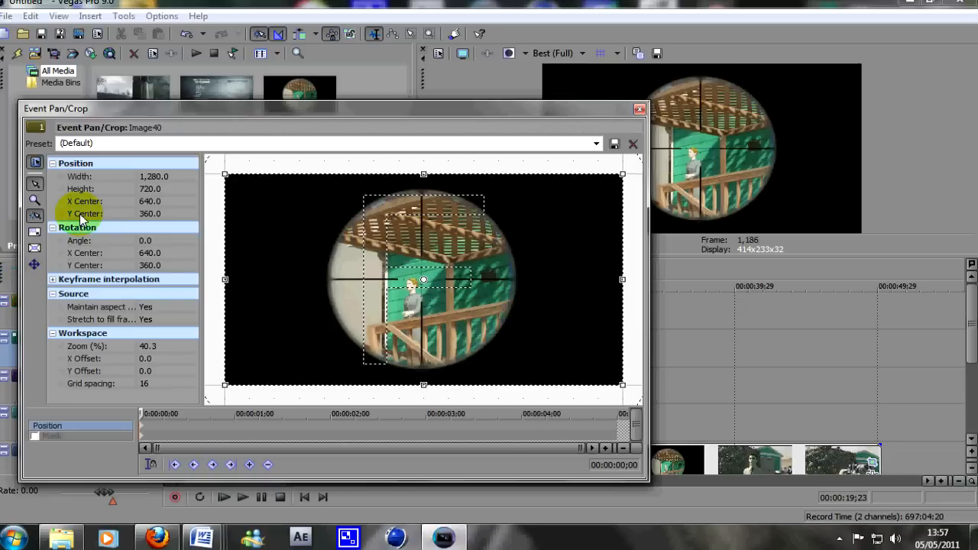
{"action": "left_click", "coordinate": [40, 441]}
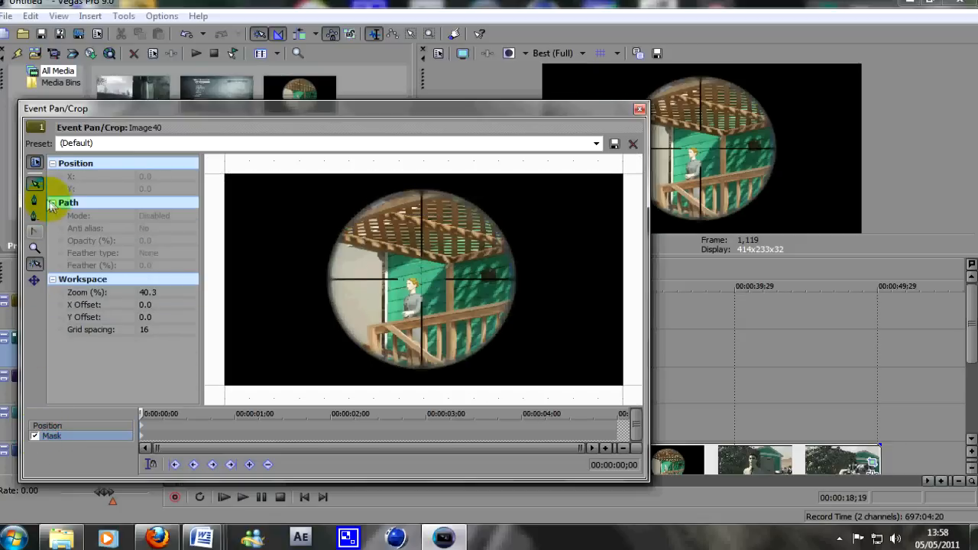
{"action": "left_click", "coordinate": [33, 201]}
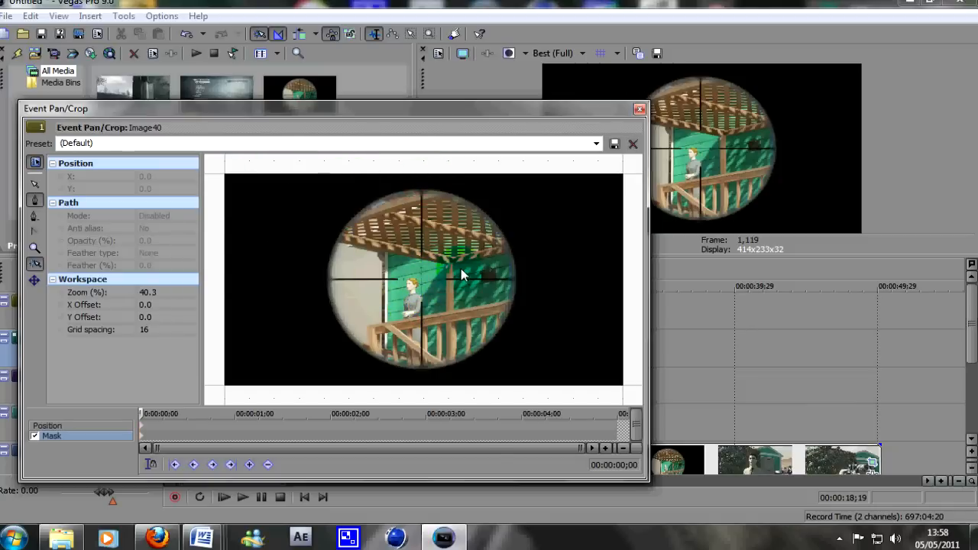
{"action": "left_click", "coordinate": [423, 165]}
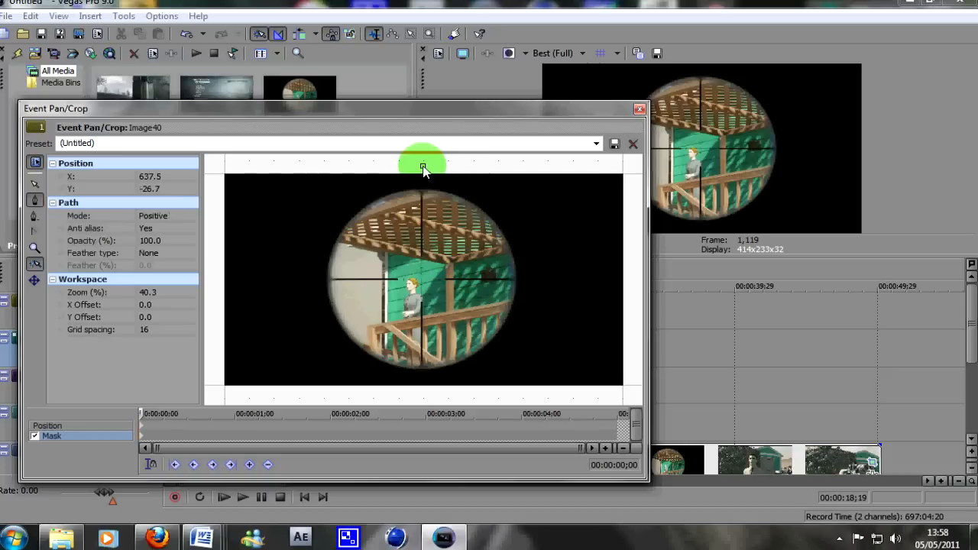
{"action": "left_click", "coordinate": [423, 279]}
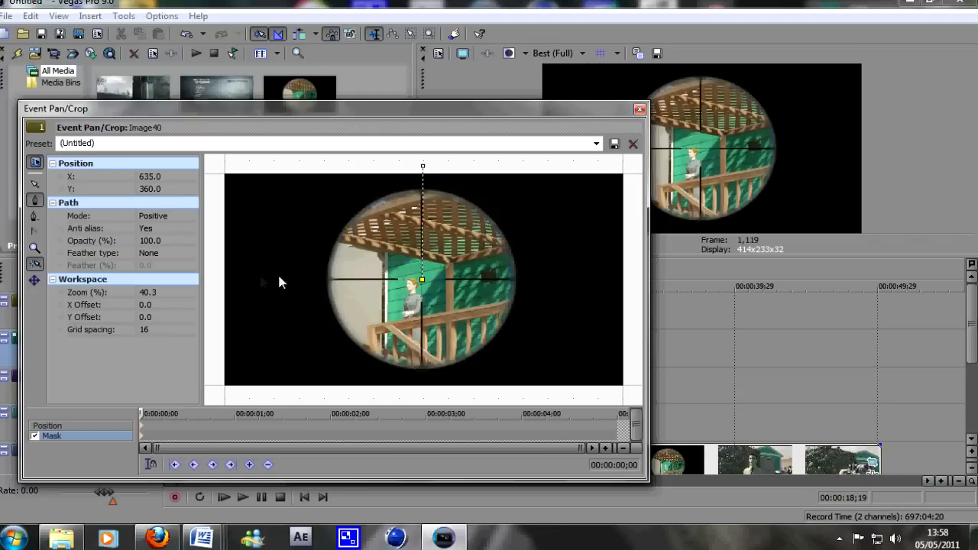
{"action": "left_click", "coordinate": [214, 280]}
{"action": "left_click", "coordinate": [208, 164]}
{"action": "left_click", "coordinate": [423, 165]}
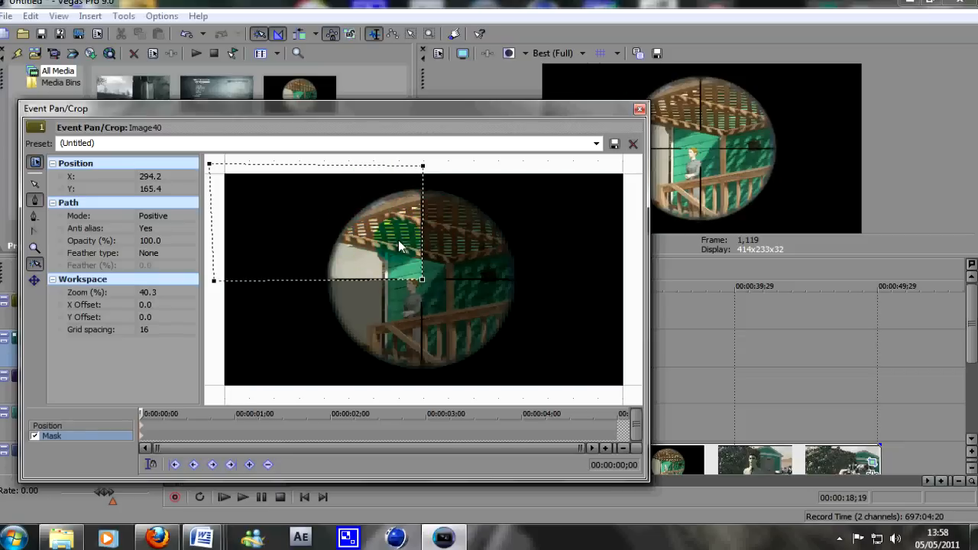
{"action": "left_click", "coordinate": [642, 108]}
- Enable a mask on track 2's Image40 still and outline its lower-right quarter, extending slightly beyond the frame edges
{"action": "left_click", "coordinate": [511, 338]}
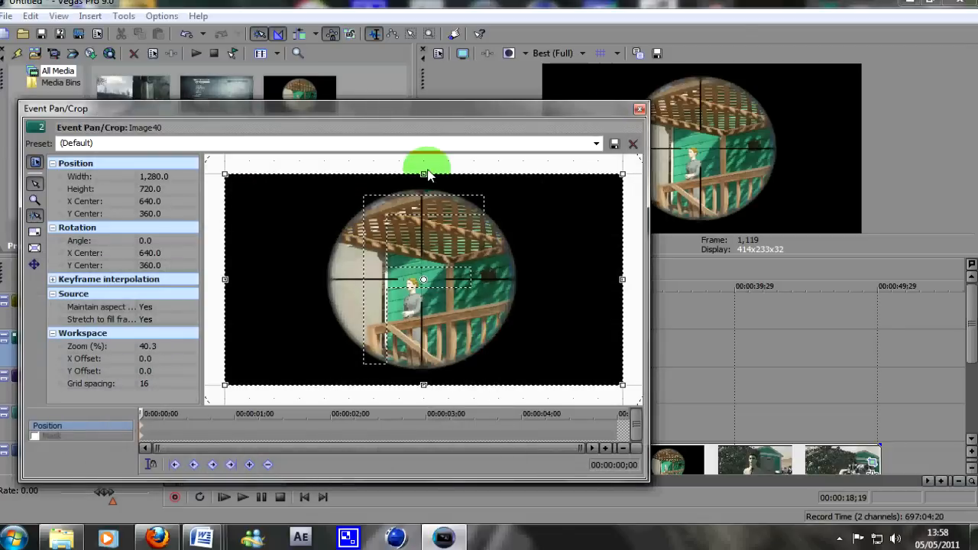
{"action": "left_click", "coordinate": [33, 437]}
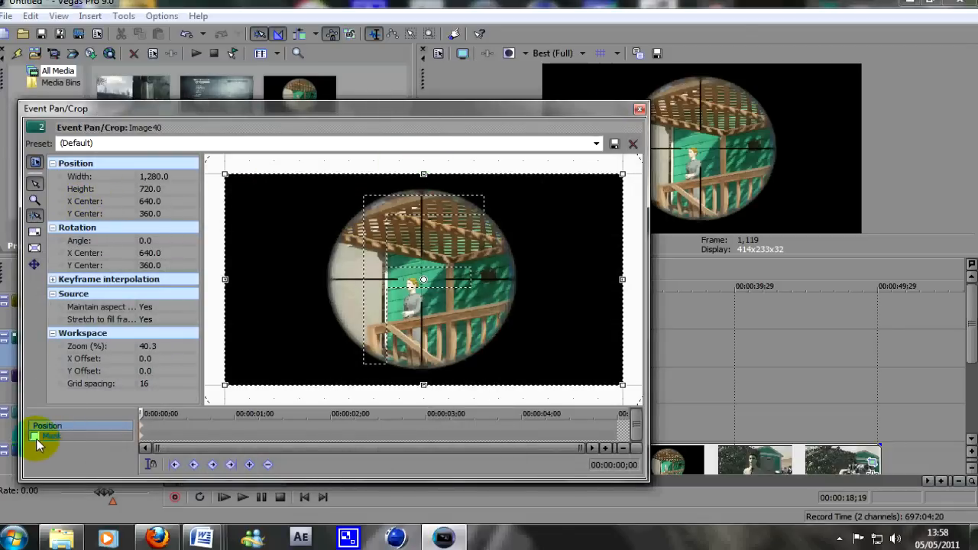
{"action": "left_click", "coordinate": [35, 201]}
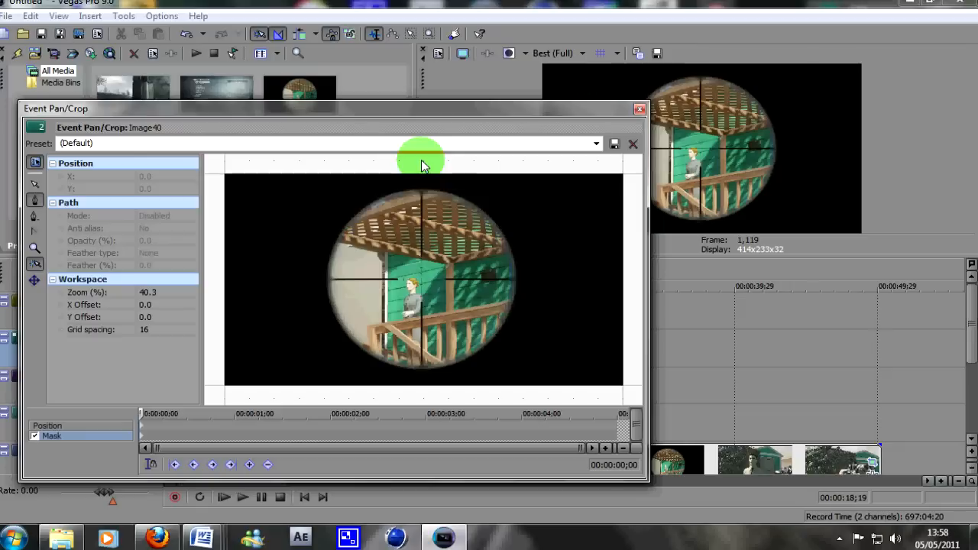
{"action": "left_click", "coordinate": [423, 392]}
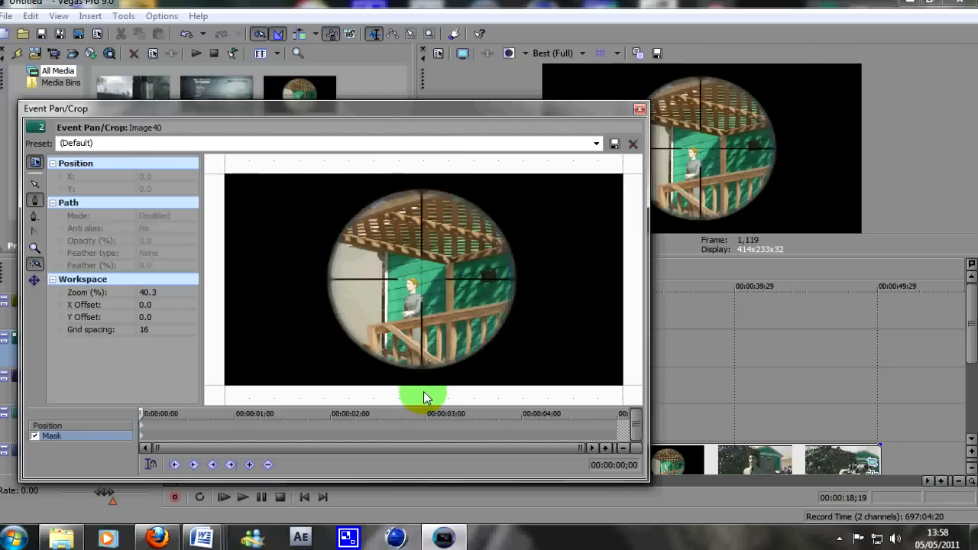
{"action": "left_click", "coordinate": [421, 281]}
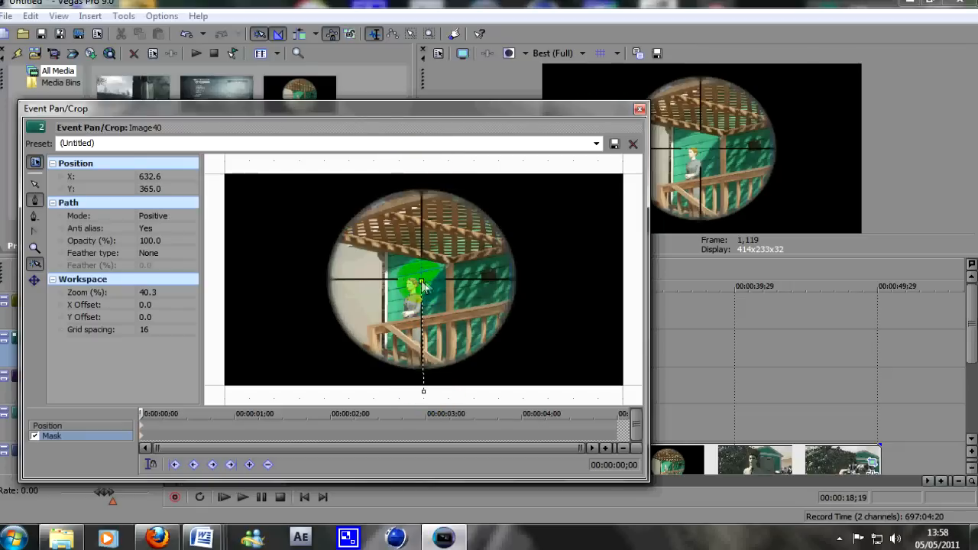
{"action": "left_click", "coordinate": [633, 277]}
{"action": "left_click", "coordinate": [637, 397]}
{"action": "left_click", "coordinate": [425, 393]}
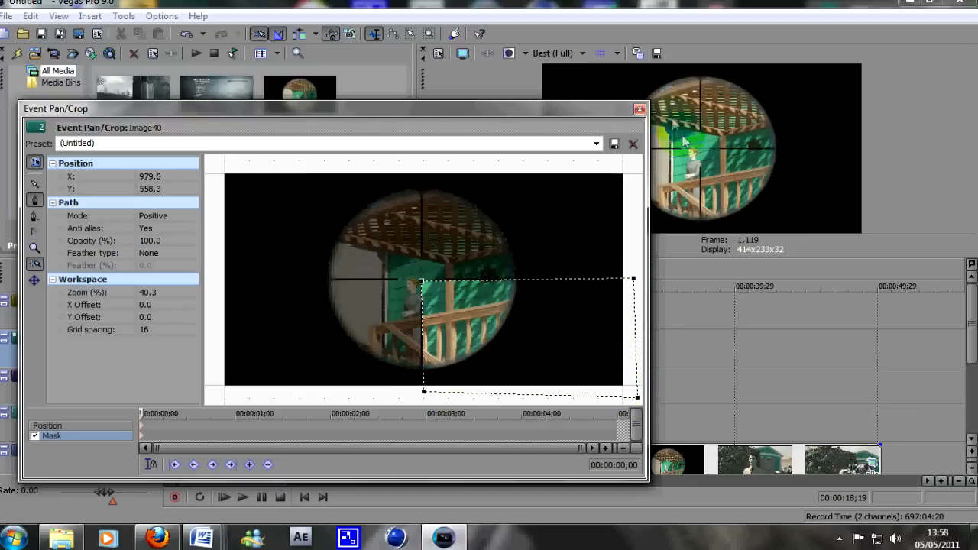
{"action": "left_click", "coordinate": [640, 109]}
- Enable a mask on track 3's Image40 still and outline its lower-left quarter along the crosshairs
{"action": "left_click", "coordinate": [496, 373]}
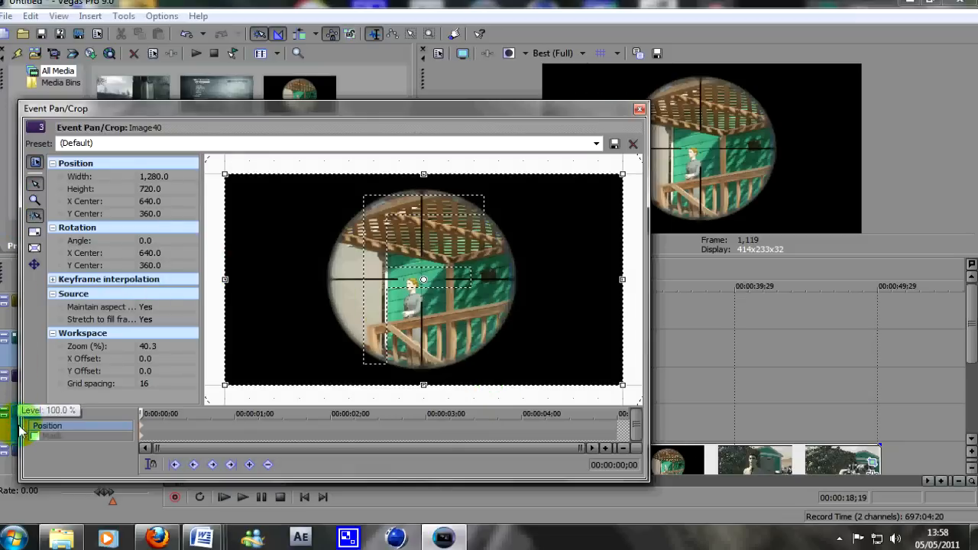
{"action": "left_click", "coordinate": [34, 437]}
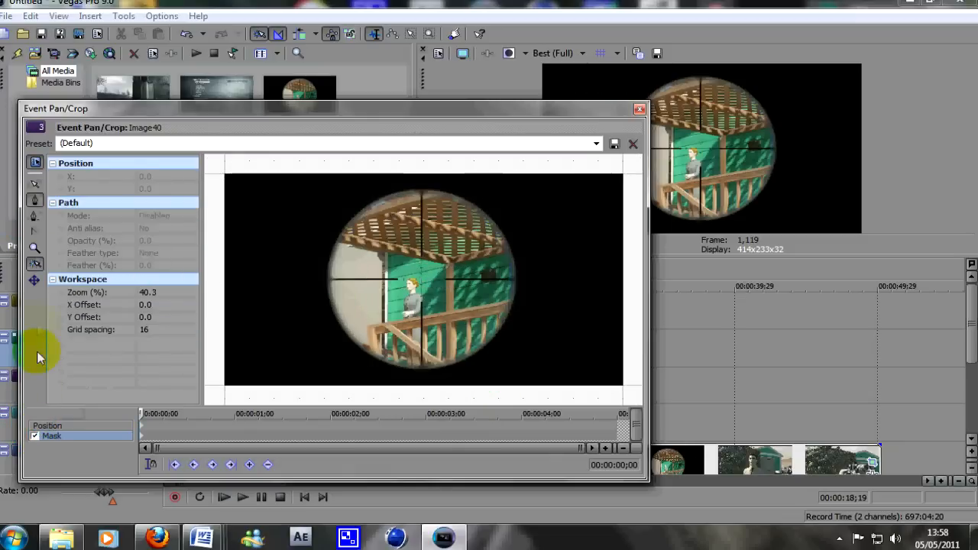
{"action": "left_click", "coordinate": [34, 201]}
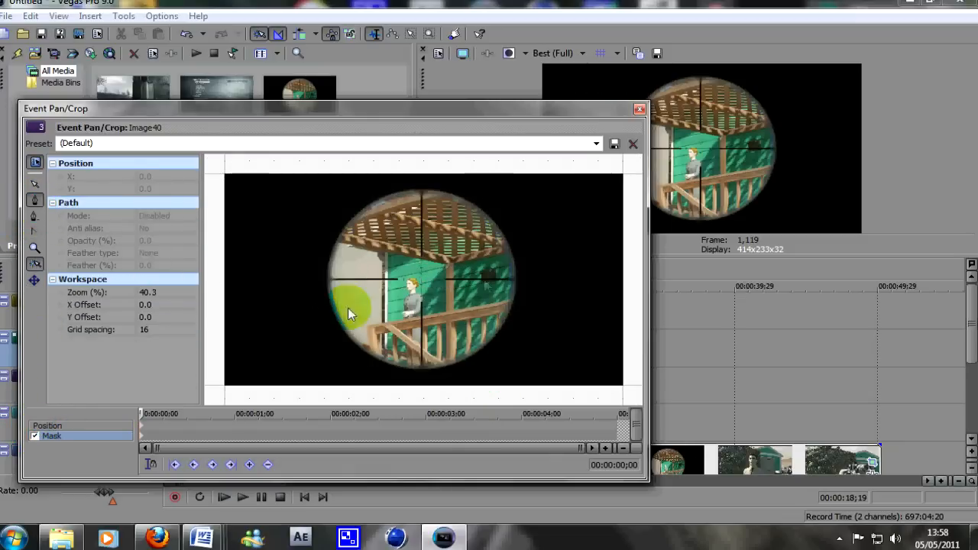
{"action": "left_click", "coordinate": [215, 280]}
{"action": "left_click", "coordinate": [422, 280]}
{"action": "left_click", "coordinate": [422, 393]}
{"action": "left_click", "coordinate": [218, 394]}
{"action": "left_click", "coordinate": [215, 280]}
{"action": "left_click", "coordinate": [641, 110]}
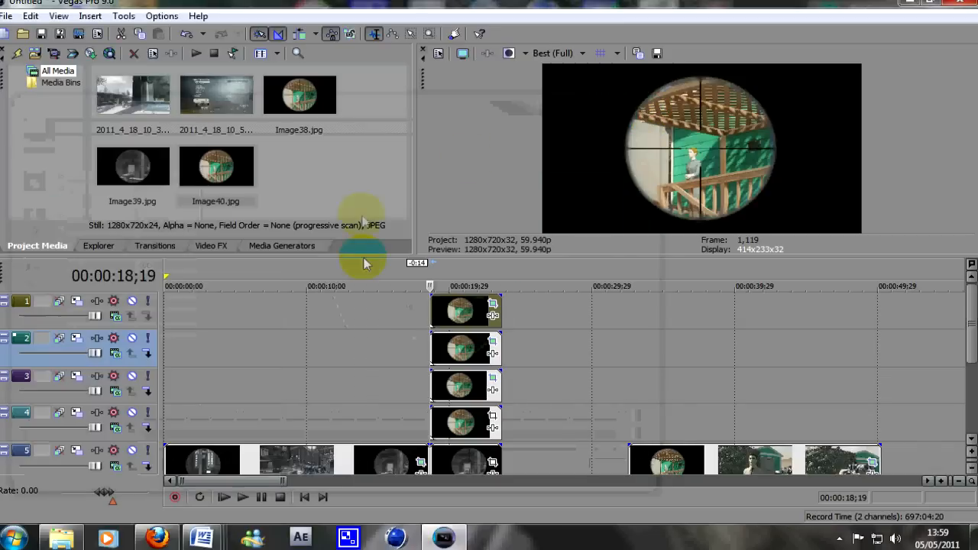
- Enable a mask on track 4's Image40 still and outline its upper-right quarter along the crosshairs
{"action": "left_click", "coordinate": [494, 414]}
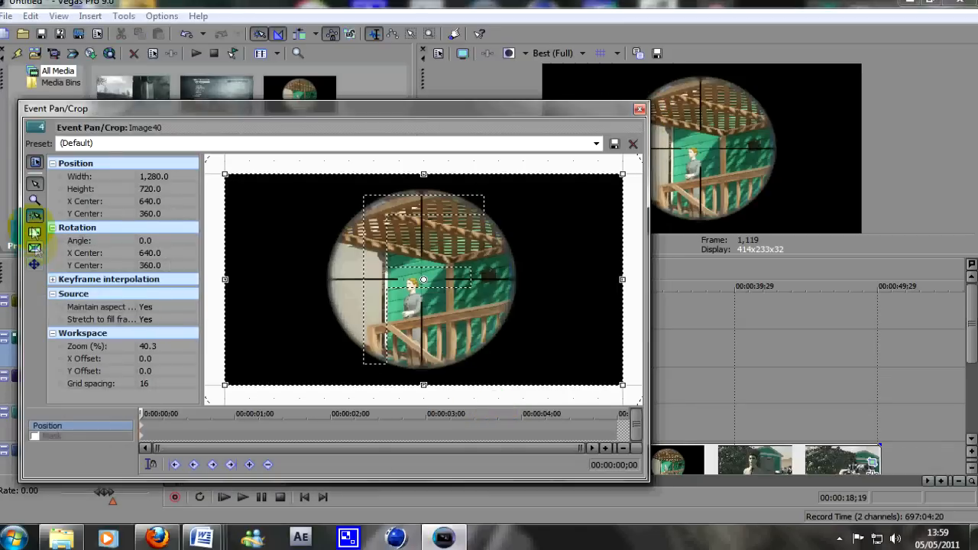
{"action": "left_click", "coordinate": [34, 437]}
{"action": "left_click", "coordinate": [35, 436]}
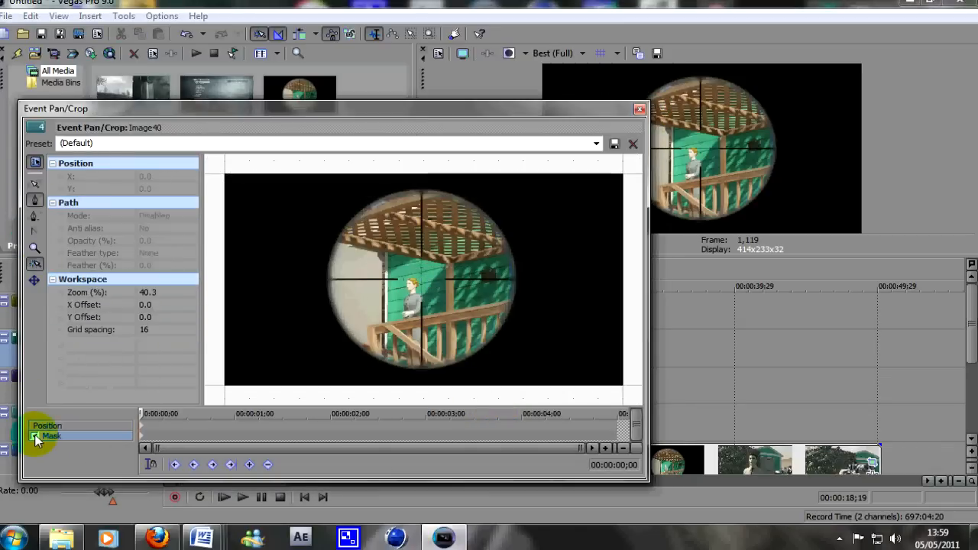
{"action": "left_click", "coordinate": [421, 163]}
{"action": "left_click", "coordinate": [421, 285]}
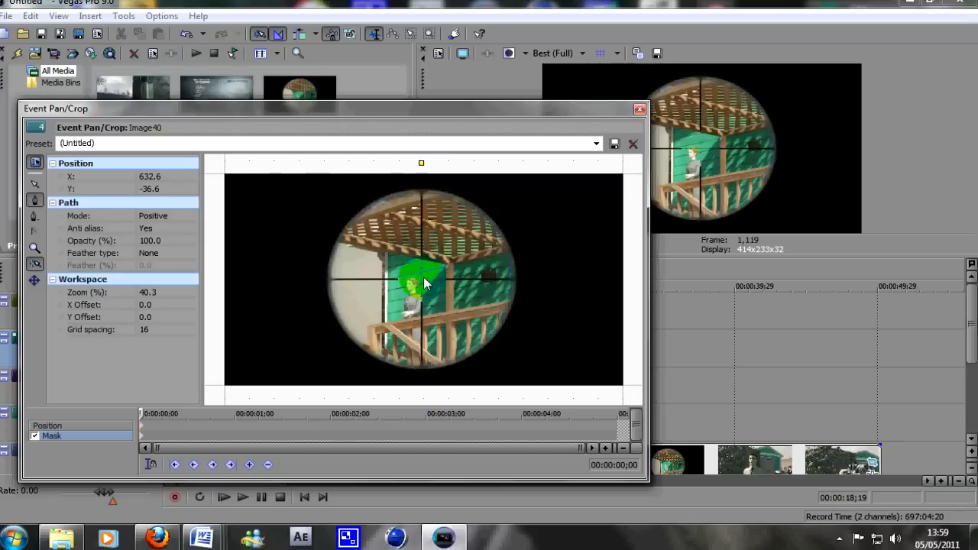
{"action": "left_click", "coordinate": [421, 279]}
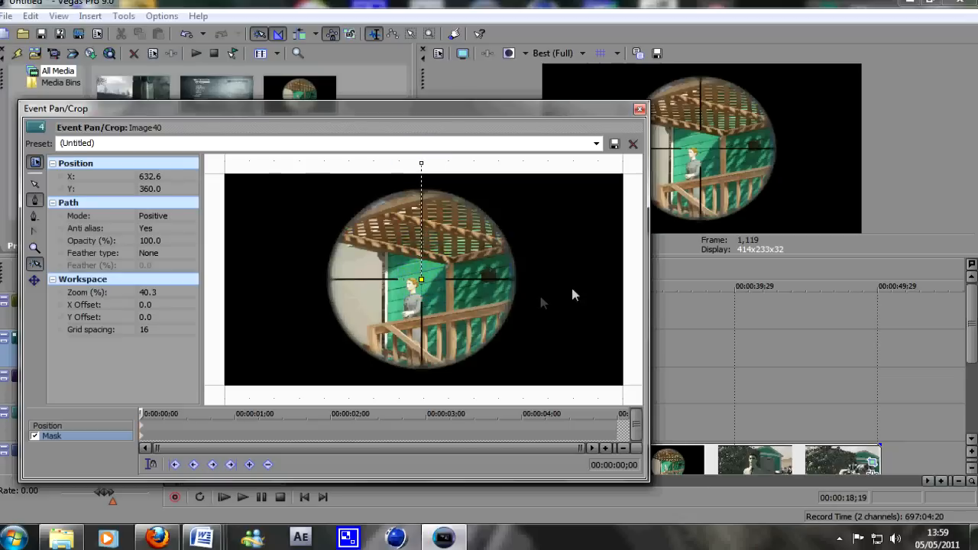
{"action": "left_click", "coordinate": [634, 284]}
{"action": "left_click", "coordinate": [637, 159]}
{"action": "left_click", "coordinate": [421, 164]}
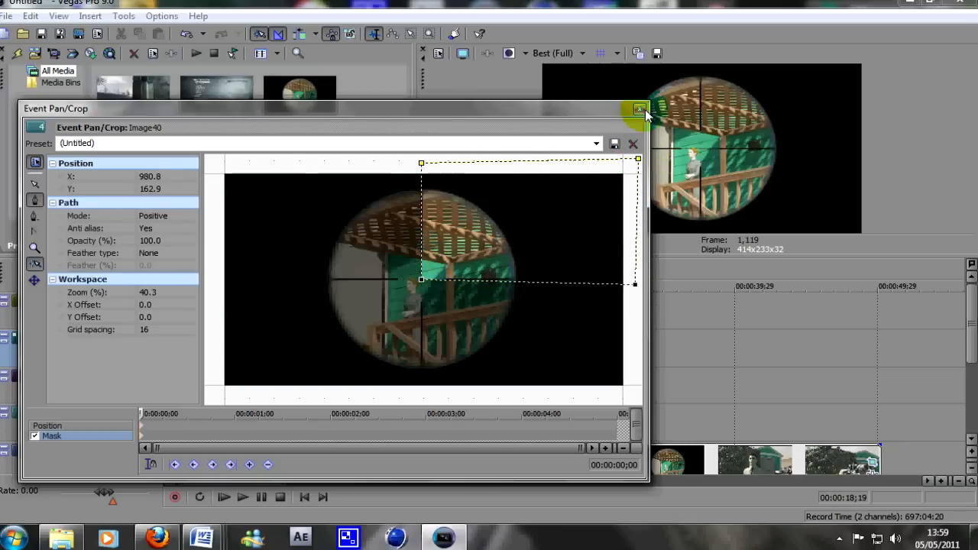
{"action": "left_click", "coordinate": [640, 109]}
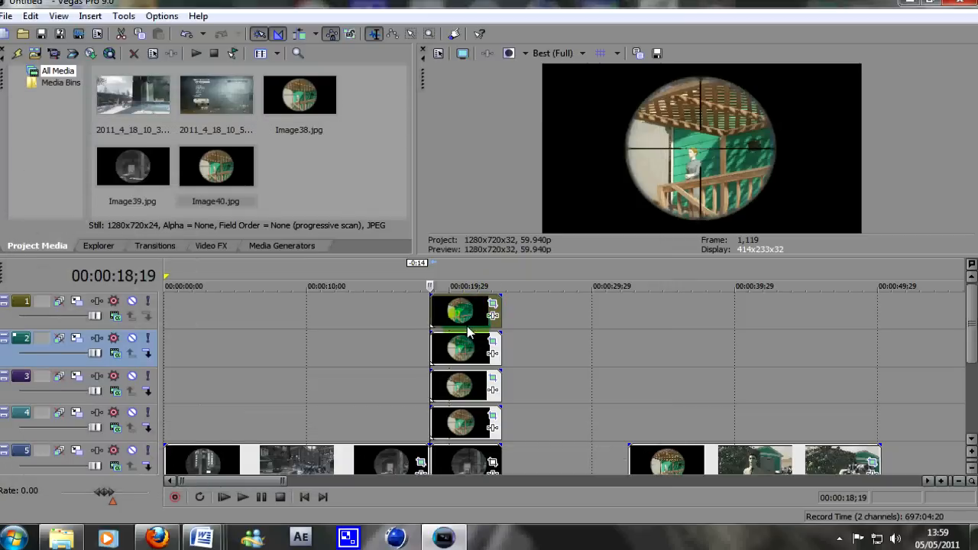
- Shift the masked stills on tracks 2, 3 and 4 about 5 seconds along the timeline, past the track 1 still
{"action": "left_click", "coordinate": [495, 311]}
{"action": "left_click", "coordinate": [404, 303]}
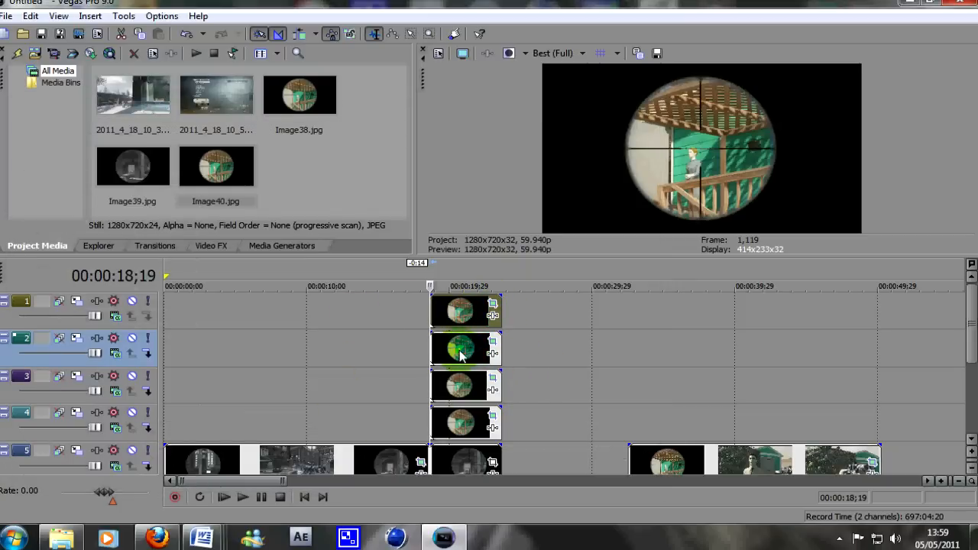
{"action": "left_click_drag", "start_coordinate": [460, 353], "coordinate": [527, 354]}
{"action": "left_click_drag", "start_coordinate": [463, 386], "coordinate": [540, 386]}
{"action": "left_click_drag", "start_coordinate": [485, 419], "coordinate": [556, 419]}
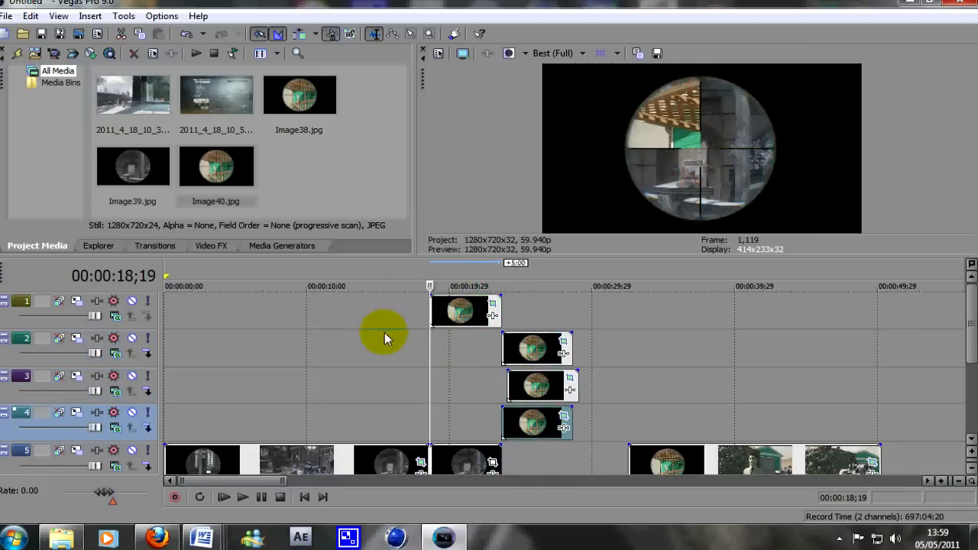
- In the pan/crop position of track 1's still, shift the starting frame horizontally to X Center 1,600, keeping Y Center at 360
{"action": "left_click", "coordinate": [458, 458]}
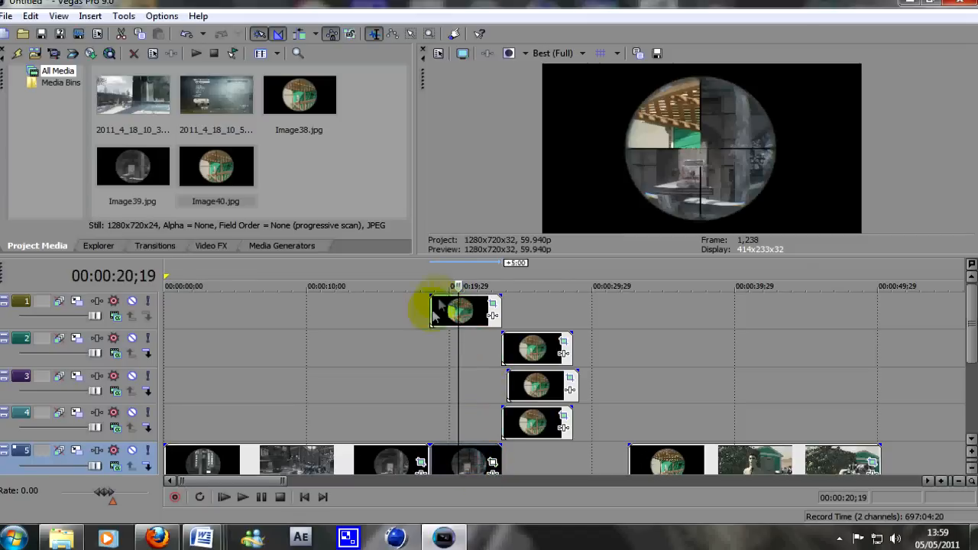
{"action": "left_click", "coordinate": [494, 305]}
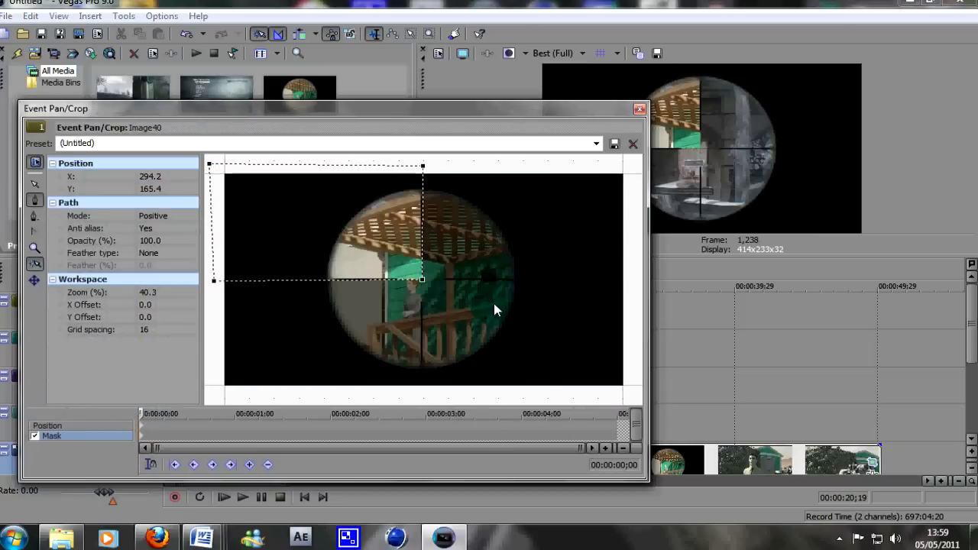
{"action": "left_click", "coordinate": [67, 427]}
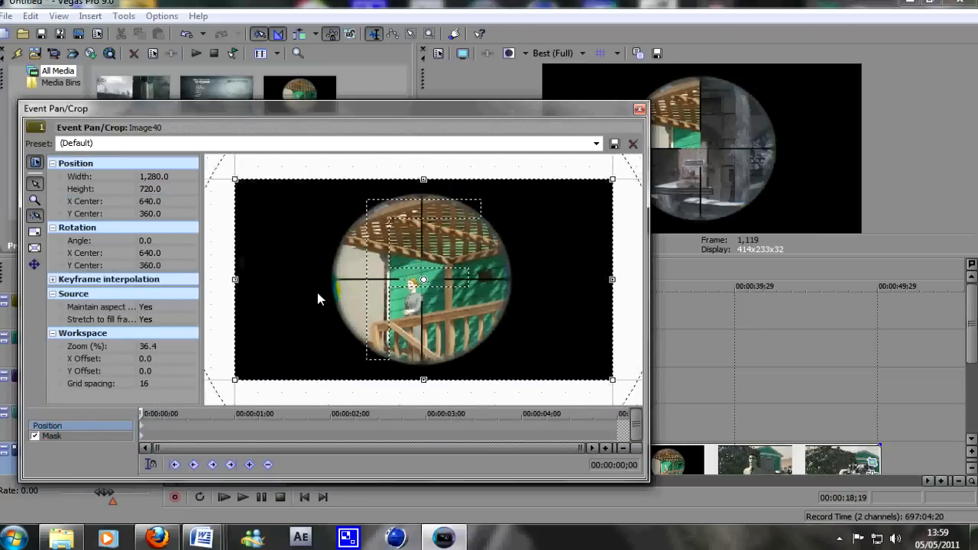
{"action": "scroll", "coordinate": [317, 290], "scroll_direction": "down", "scroll_amount": 4}
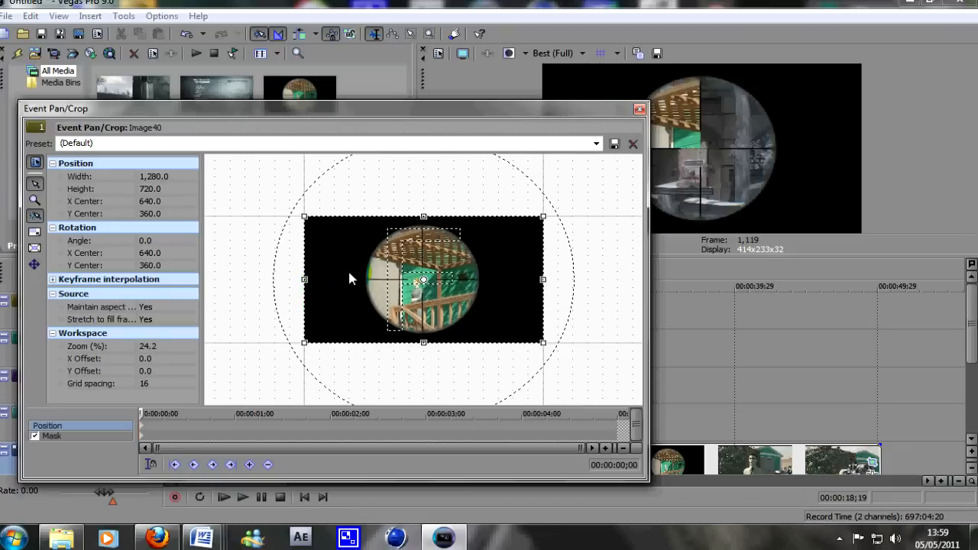
{"action": "left_click_drag", "start_coordinate": [350, 273], "coordinate": [522, 275]}
{"action": "left_click_drag", "start_coordinate": [477, 109], "coordinate": [451, 131]}
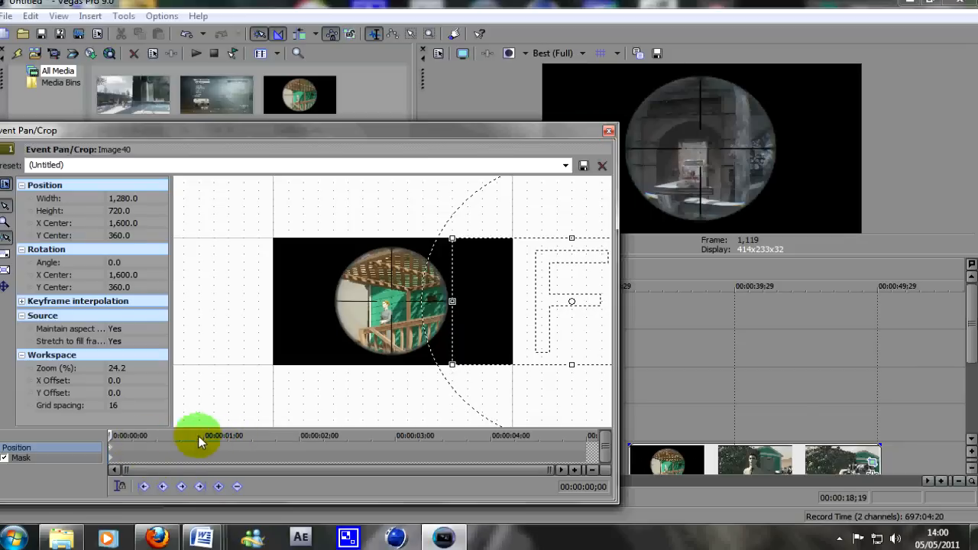
- Add a position keyframe at 00:00:00;11 to track 1's still with the YouTube HD preset, and close its pan/crop settings
{"action": "left_click", "coordinate": [144, 446]}
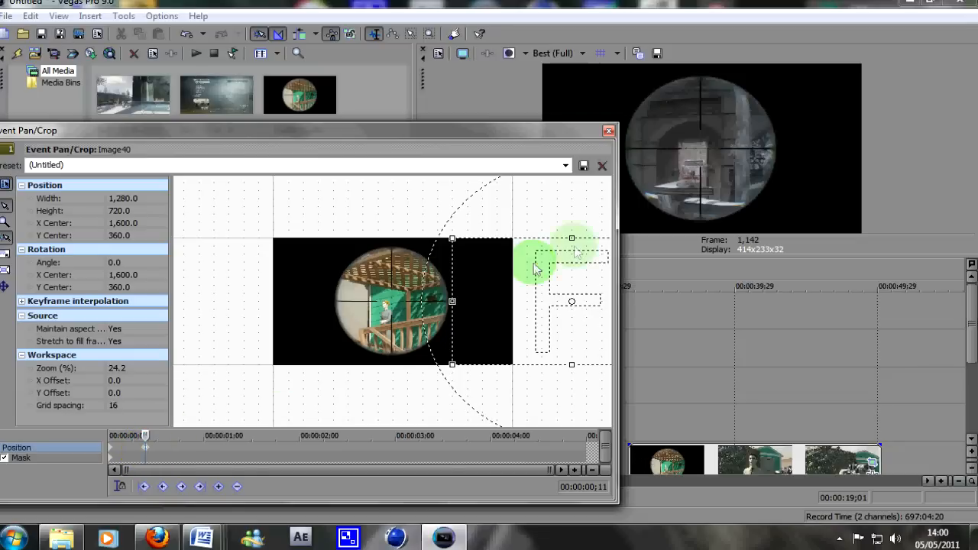
{"action": "left_click", "coordinate": [566, 166]}
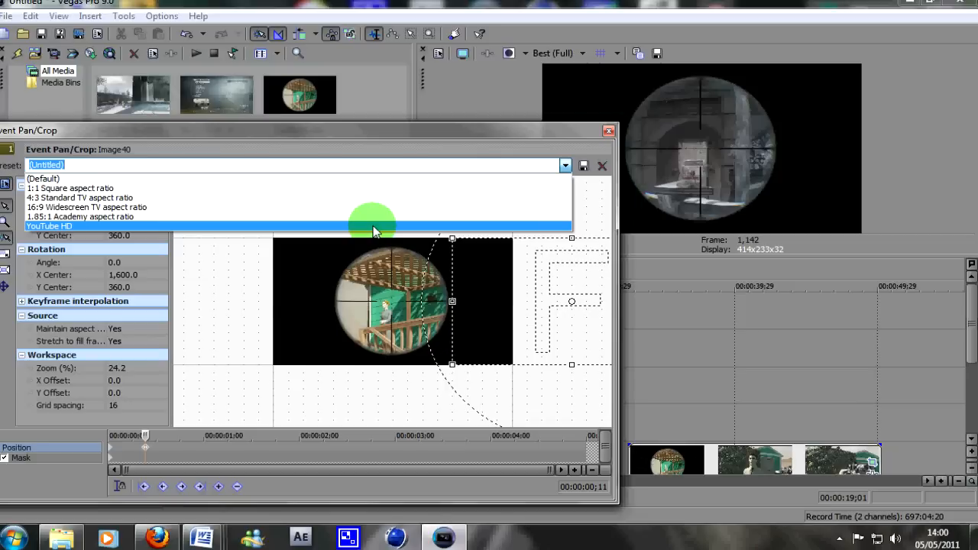
{"action": "left_click", "coordinate": [374, 229]}
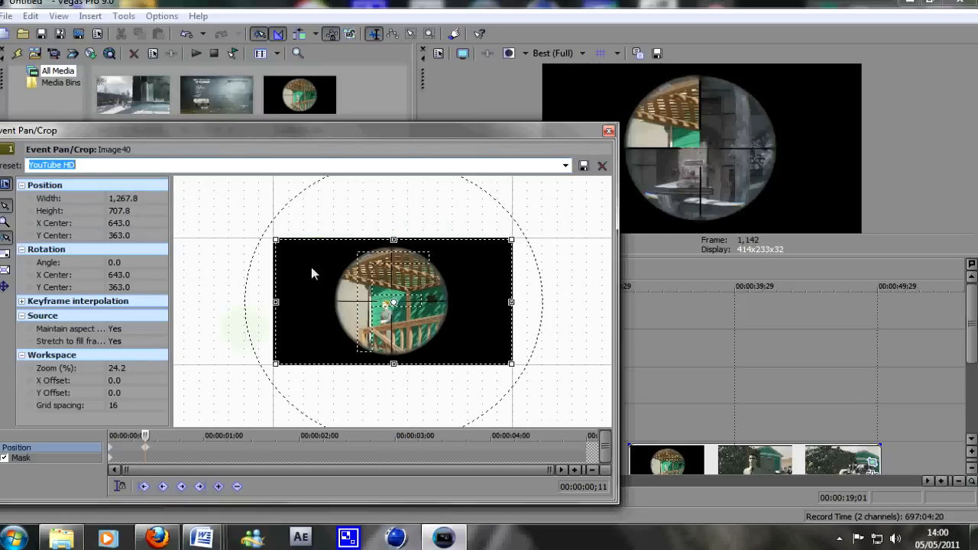
{"action": "left_click", "coordinate": [113, 457]}
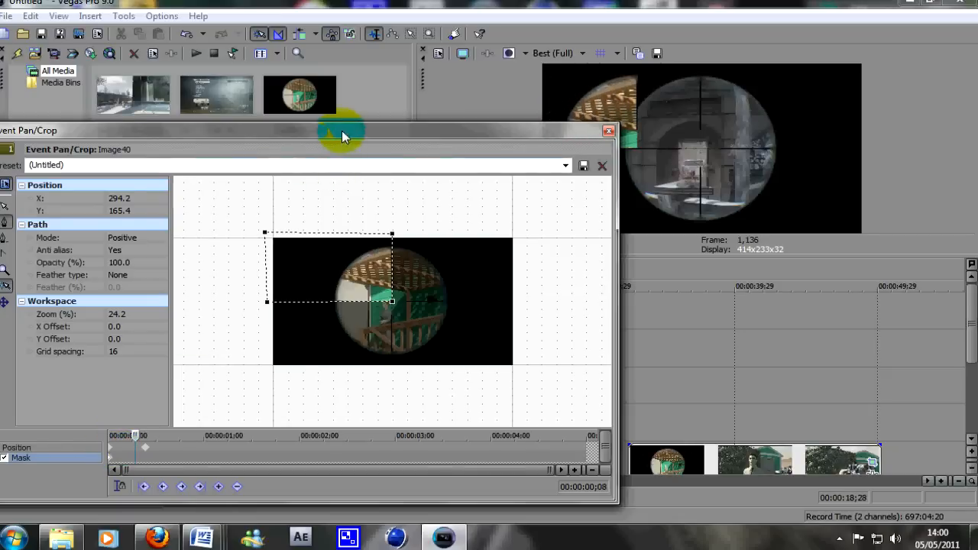
{"action": "left_click_drag", "start_coordinate": [342, 130], "coordinate": [298, 114]}
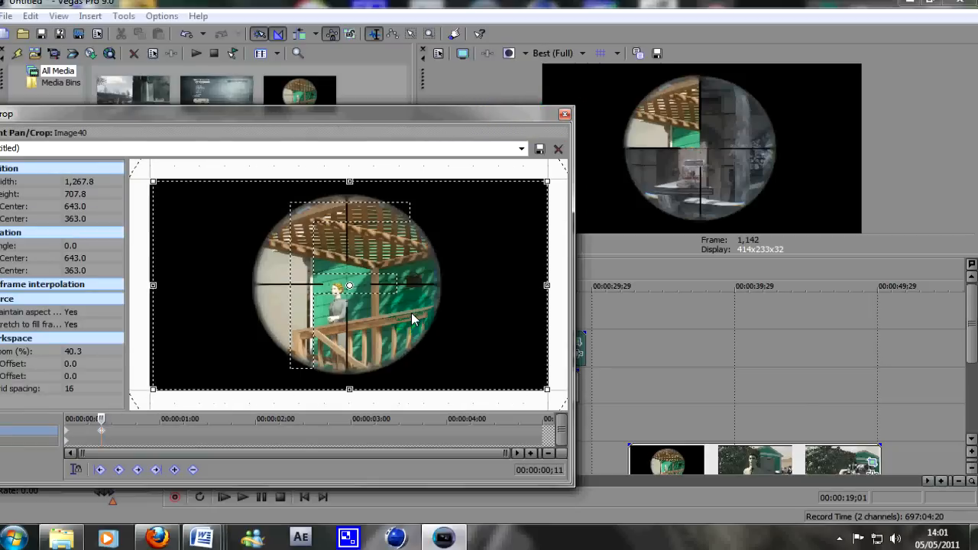
{"action": "left_click", "coordinate": [564, 114]}
- Move the masked still on track 2 back to start directly beneath the track 1 still
{"action": "left_click_drag", "start_coordinate": [551, 349], "coordinate": [464, 359]}
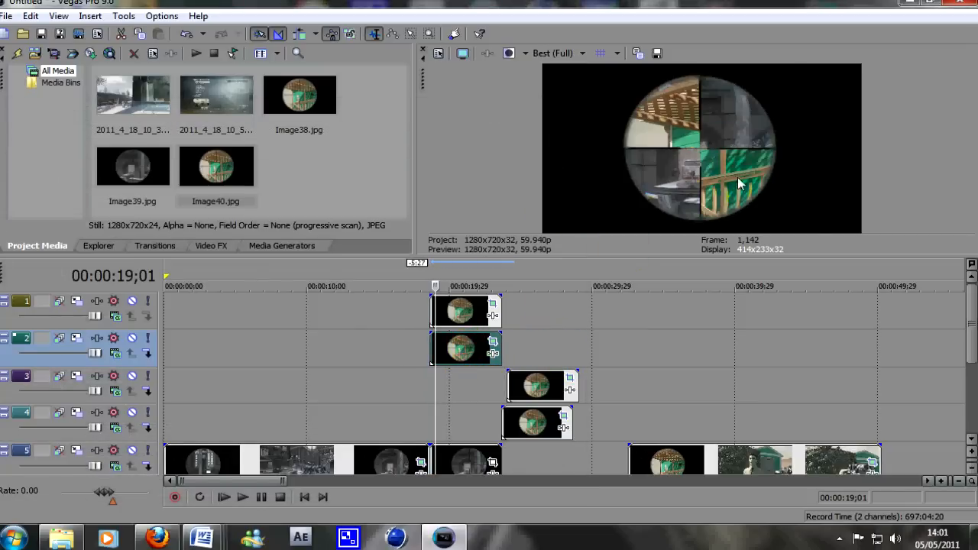
- In the pan/crop position of track 2's still, shift the starting frame horizontally to X Center -80, keeping Y Center at 360
{"action": "left_click", "coordinate": [493, 342]}
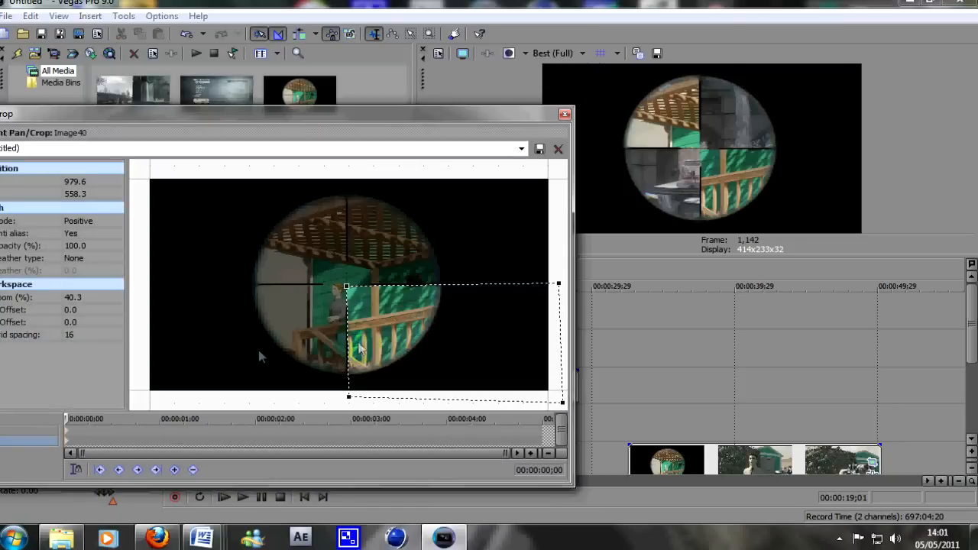
{"action": "left_click_drag", "start_coordinate": [187, 124], "coordinate": [252, 80]}
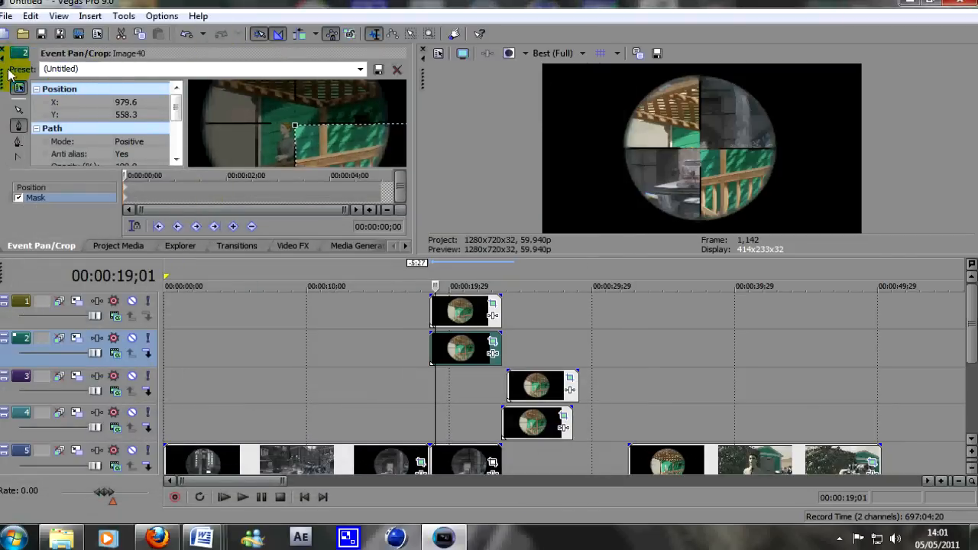
{"action": "left_click_drag", "start_coordinate": [22, 92], "coordinate": [43, 135]}
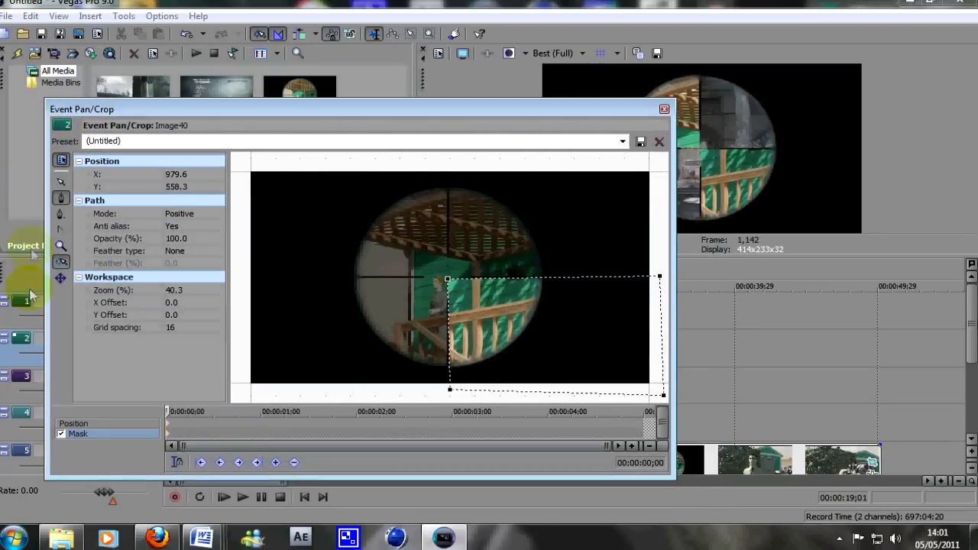
{"action": "left_click", "coordinate": [73, 424]}
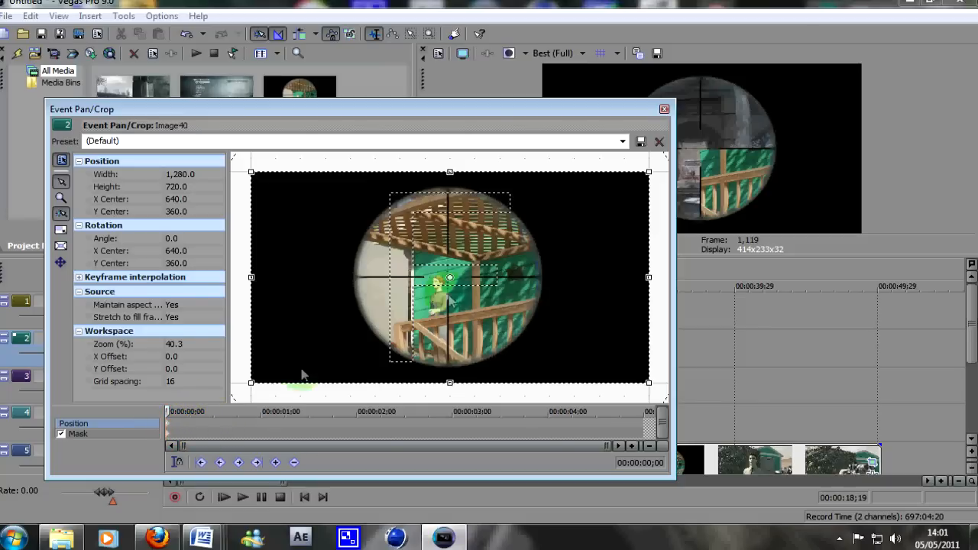
{"action": "scroll", "coordinate": [366, 275], "scroll_direction": "down", "scroll_amount": 4}
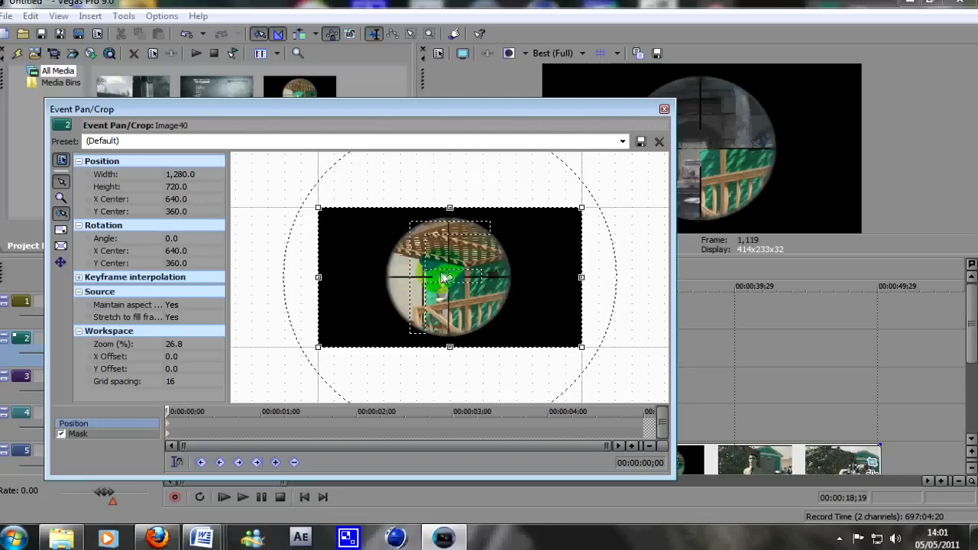
{"action": "left_click_drag", "start_coordinate": [476, 280], "coordinate": [334, 281]}
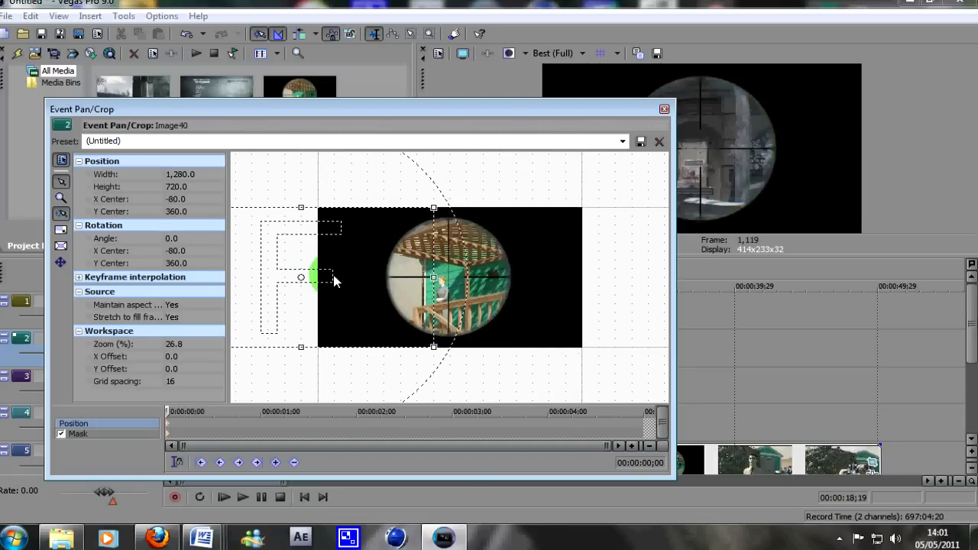
- Add a position keyframe at 00:00:00;11 to track 2's still, holding the frame at X Center -80
{"action": "left_click", "coordinate": [208, 422]}
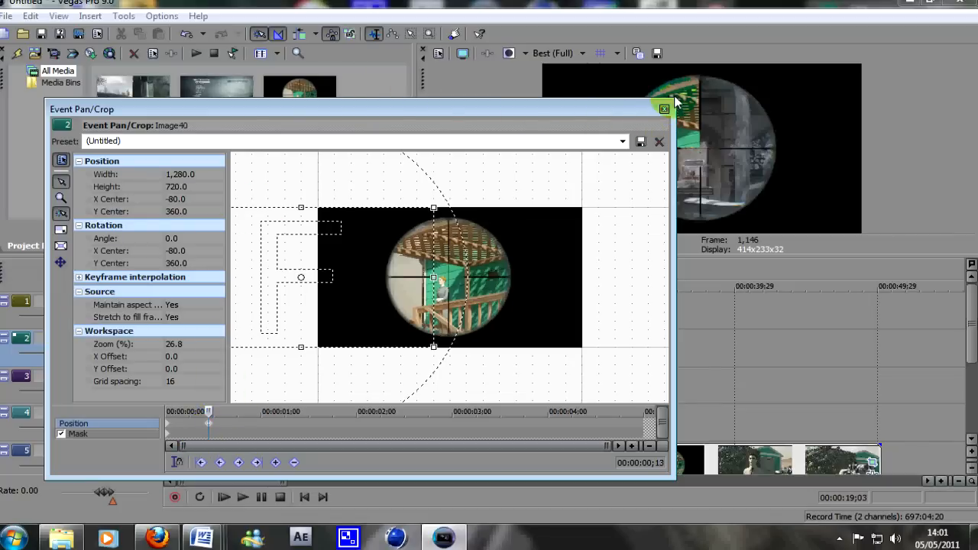
{"action": "left_click_drag", "start_coordinate": [677, 109], "coordinate": [556, 122]}
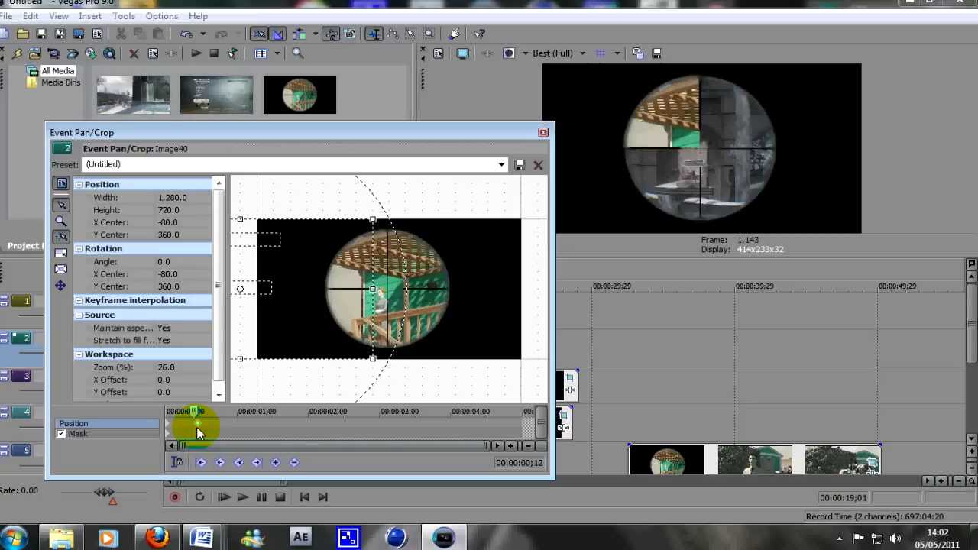
{"action": "key", "text": "Left"}
{"action": "key", "text": "Left"}
{"action": "key", "text": "Left"}
{"action": "key", "text": "Left"}
{"action": "key", "text": "Right"}
{"action": "key", "text": "Right"}
{"action": "key", "text": "Right"}
{"action": "scroll", "coordinate": [194, 423], "scroll_direction": "up", "scroll_amount": 5}
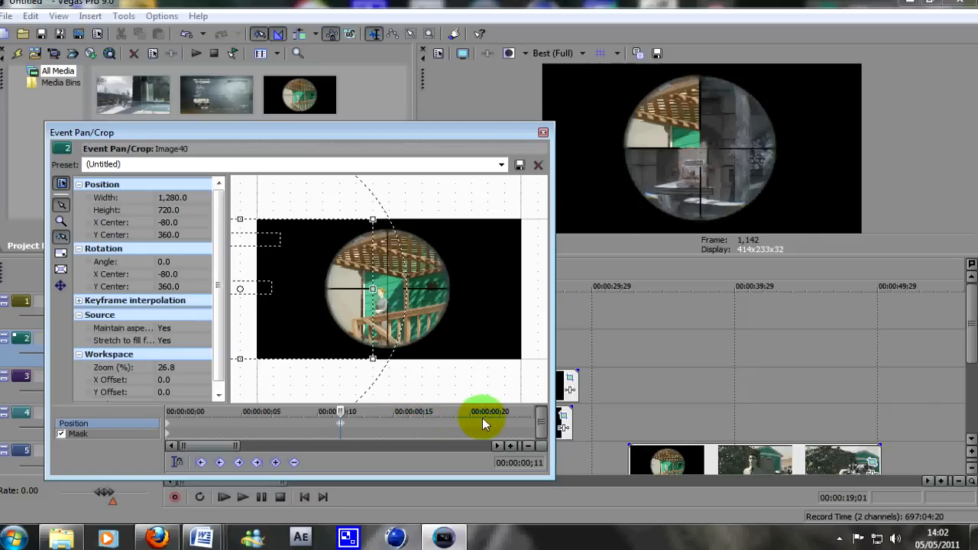
{"action": "scroll", "coordinate": [397, 420], "scroll_direction": "down", "scroll_amount": 3}
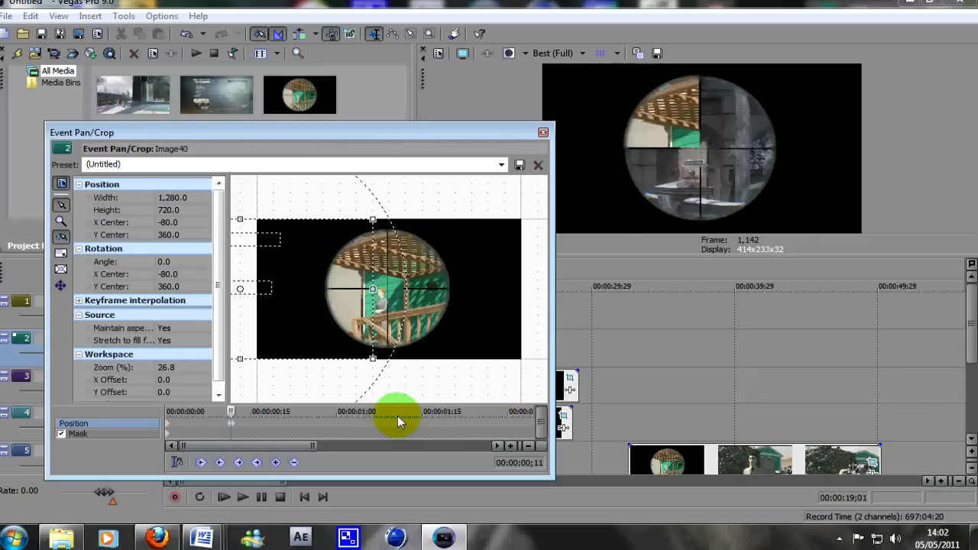
- Add a position keyframe at 00:00:00;28 that recentres track 2's still at X Center 640, Y Center 360, and close its pan/crop settings
{"action": "left_click", "coordinate": [325, 420]}
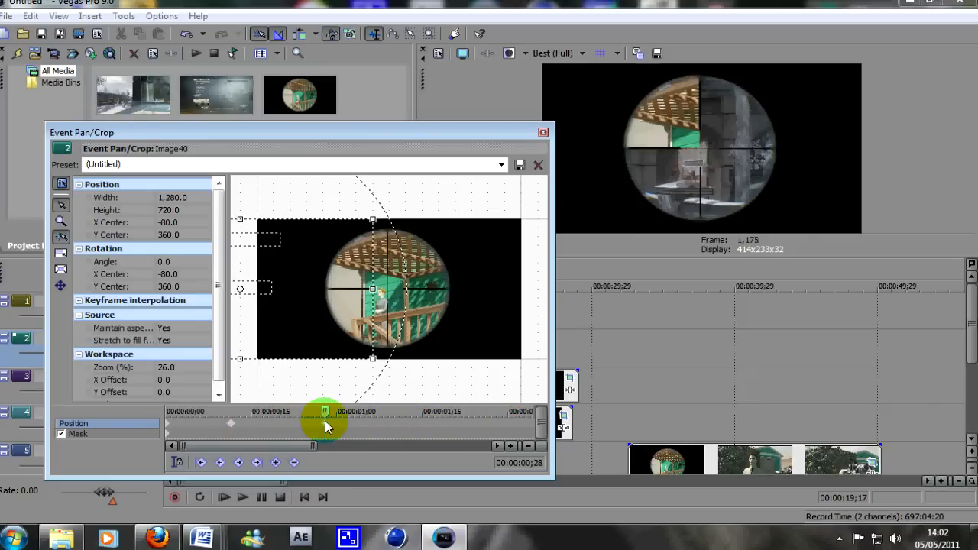
{"action": "scroll", "coordinate": [450, 243], "scroll_direction": "down", "scroll_amount": 3}
{"action": "left_click_drag", "start_coordinate": [551, 157], "coordinate": [662, 153]}
{"action": "left_click_drag", "start_coordinate": [339, 240], "coordinate": [439, 269]}
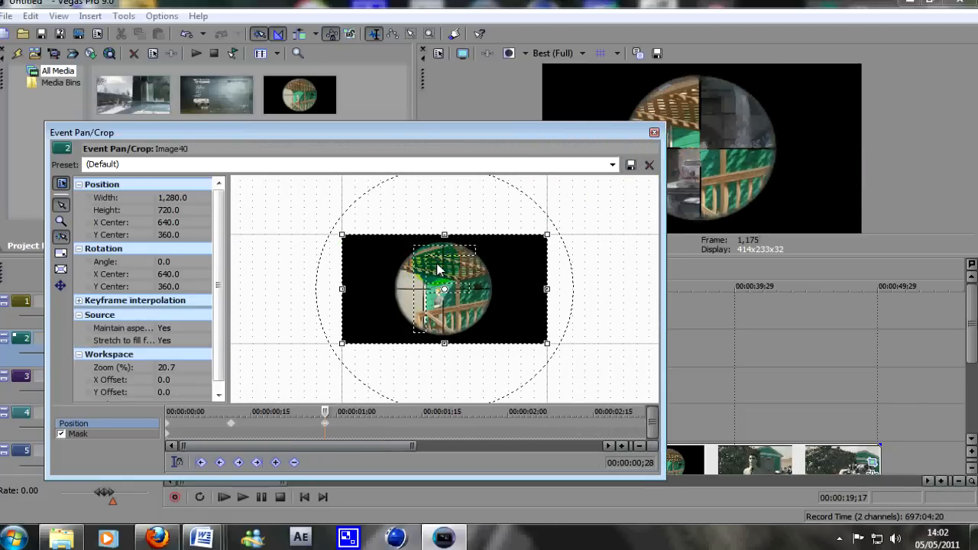
{"action": "left_click", "coordinate": [167, 436]}
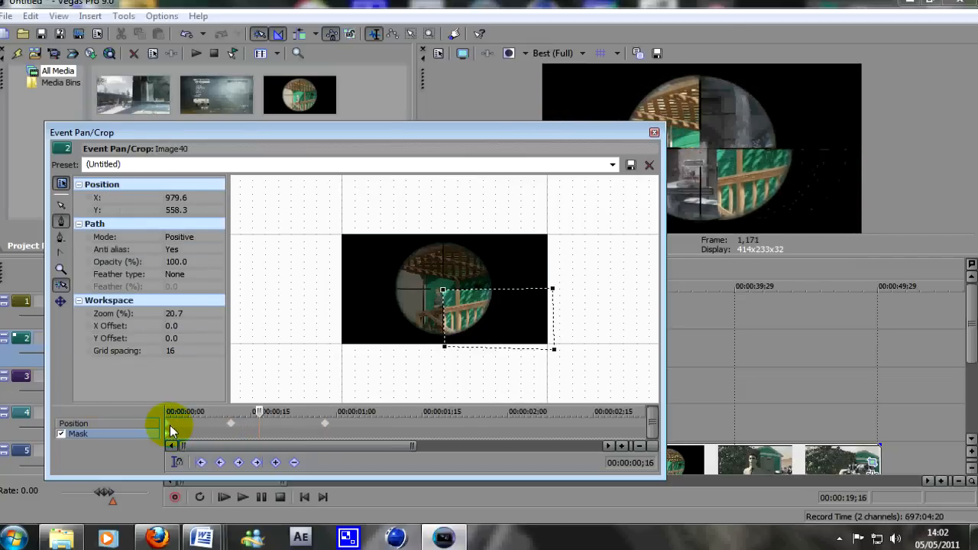
{"action": "left_click", "coordinate": [654, 133]}
- Move the masked stills on tracks 3 and 4 back beneath the upper stills, and butt the second clip against the end of track 5's still
{"action": "left_click_drag", "start_coordinate": [539, 388], "coordinate": [464, 390]}
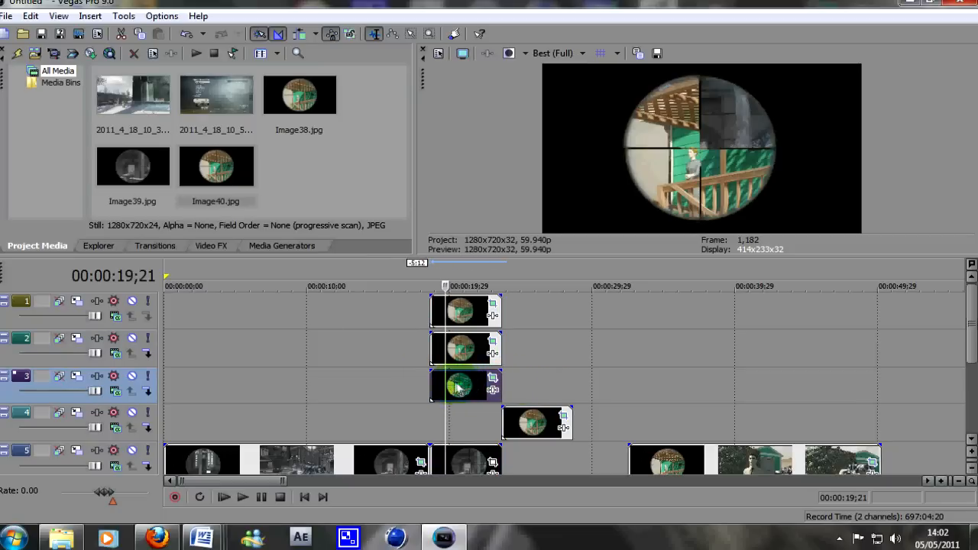
{"action": "left_click_drag", "start_coordinate": [527, 422], "coordinate": [456, 424]}
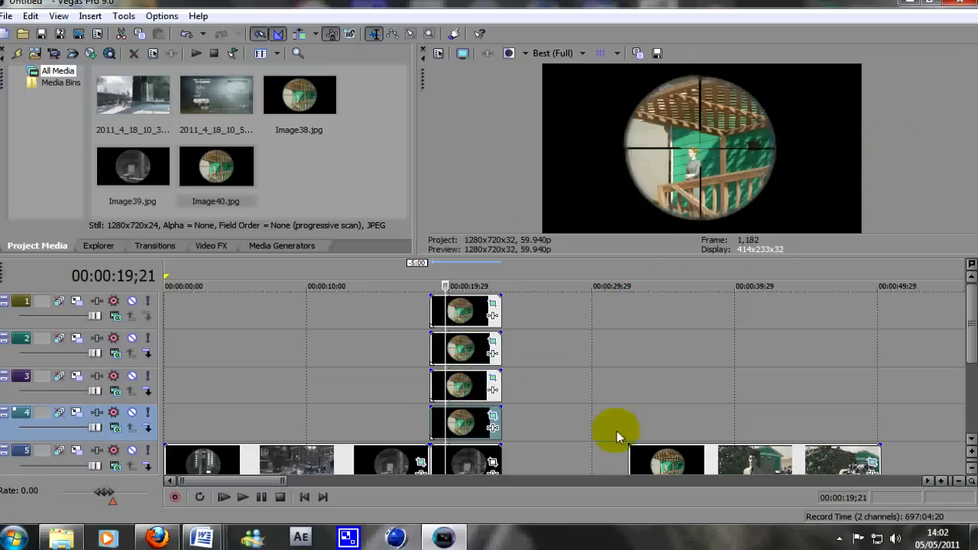
{"action": "left_click", "coordinate": [663, 465]}
{"action": "left_click_drag", "start_coordinate": [663, 465], "coordinate": [541, 403]}
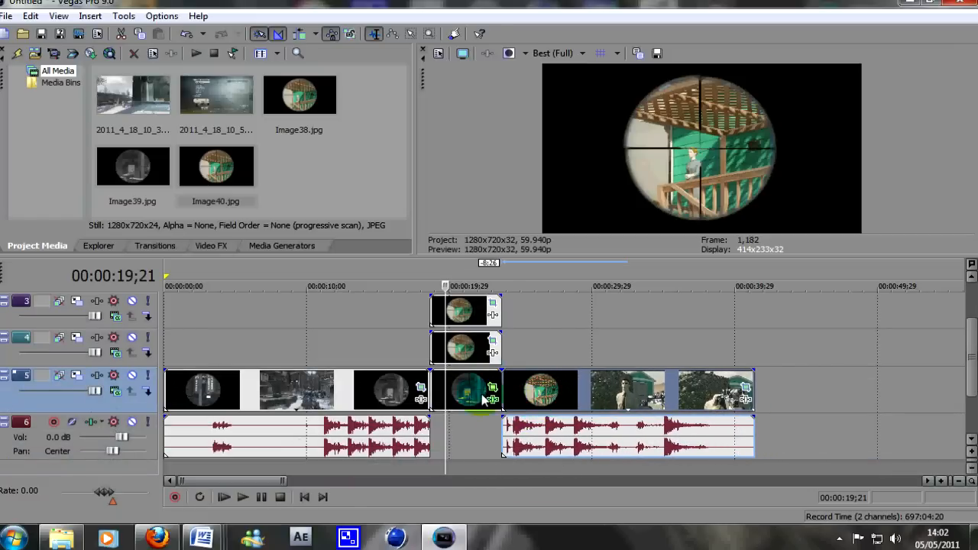
- Step frame by frame through the stacked stills from 00:00:20;25 to 00:00:21;25 to examine the assembled scope image
{"action": "left_click", "coordinate": [490, 353]}
{"action": "scroll", "coordinate": [486, 351], "scroll_direction": "up", "scroll_amount": 4}
{"action": "scroll", "coordinate": [498, 367], "scroll_direction": "down", "scroll_amount": 10}
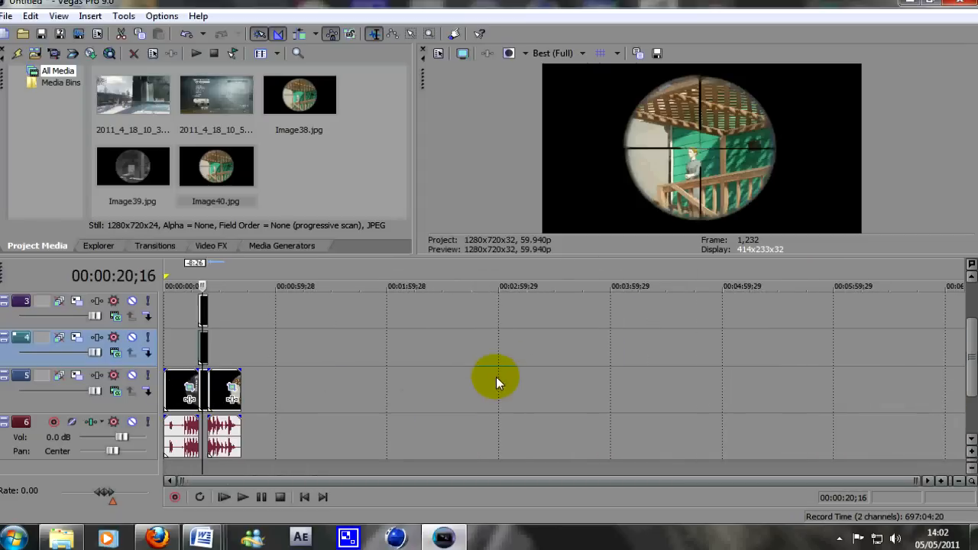
{"action": "scroll", "coordinate": [459, 363], "scroll_direction": "up", "scroll_amount": 10}
{"action": "left_click", "coordinate": [567, 343]}
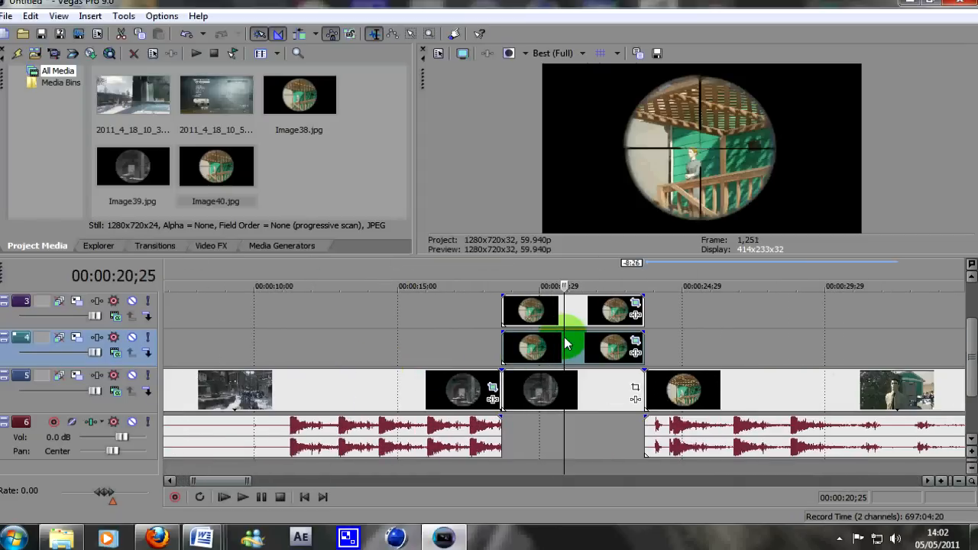
{"action": "left_click", "coordinate": [567, 342]}
{"action": "key", "text": "Right"}
{"action": "key", "text": "Right"}
{"action": "key", "text": "Right"}
{"action": "key", "text": "Right"}
{"action": "key", "text": "Right"}
{"action": "key", "text": "Right"}
{"action": "key", "text": "Right"}
{"action": "key", "text": "Right"}
{"action": "key", "text": "Right"}
{"action": "key", "text": "Right"}
{"action": "key", "text": "Right"}
{"action": "key", "text": "Right"}
{"action": "key", "text": "Right"}
{"action": "key", "text": "Right"}
{"action": "key", "text": "Right"}
{"action": "key", "text": "Right"}
{"action": "key", "text": "Right"}
{"action": "key", "text": "Right"}
{"action": "key", "text": "Right"}
{"action": "key", "text": "Right"}
{"action": "key", "text": "Right"}
{"action": "key", "text": "Right"}
{"action": "key", "text": "Right"}
{"action": "key", "text": "Right"}
{"action": "key", "text": "Right"}
{"action": "key", "text": "Right"}
{"action": "key", "text": "Right"}
{"action": "key", "text": "Right"}
{"action": "key", "text": "Right"}
{"action": "key", "text": "Right"}
{"action": "key", "text": "Right"}
{"action": "key", "text": "Right"}
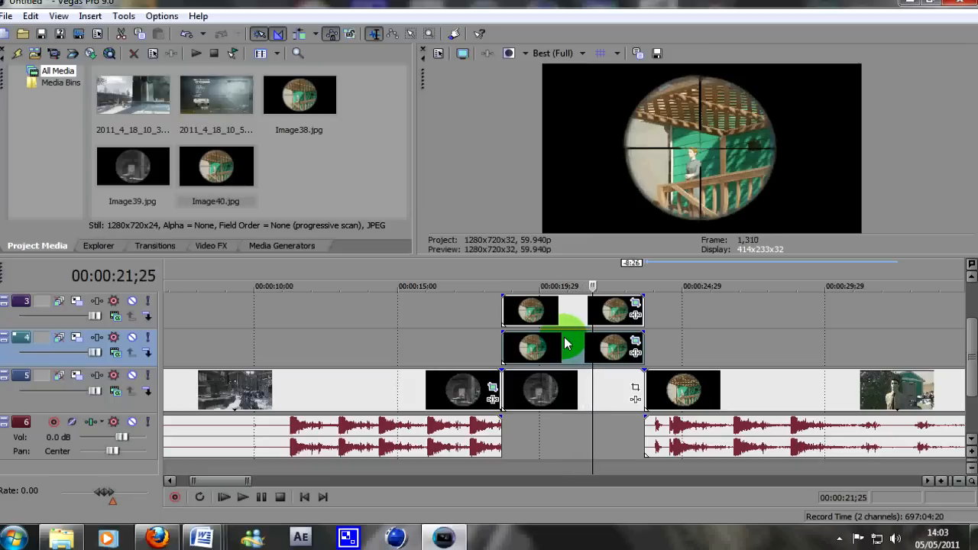
- Split the four masked stills on tracks 1 to 4 at 00:00:22;19 and delete their trailing parts
{"action": "left_click_drag", "start_coordinate": [971, 333], "coordinate": [971, 306]}
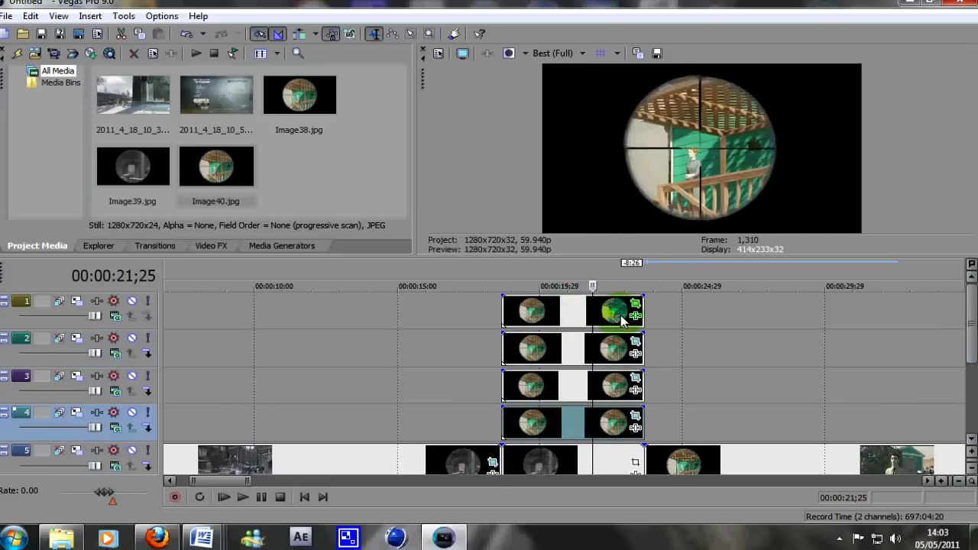
{"action": "left_click", "coordinate": [617, 318]}
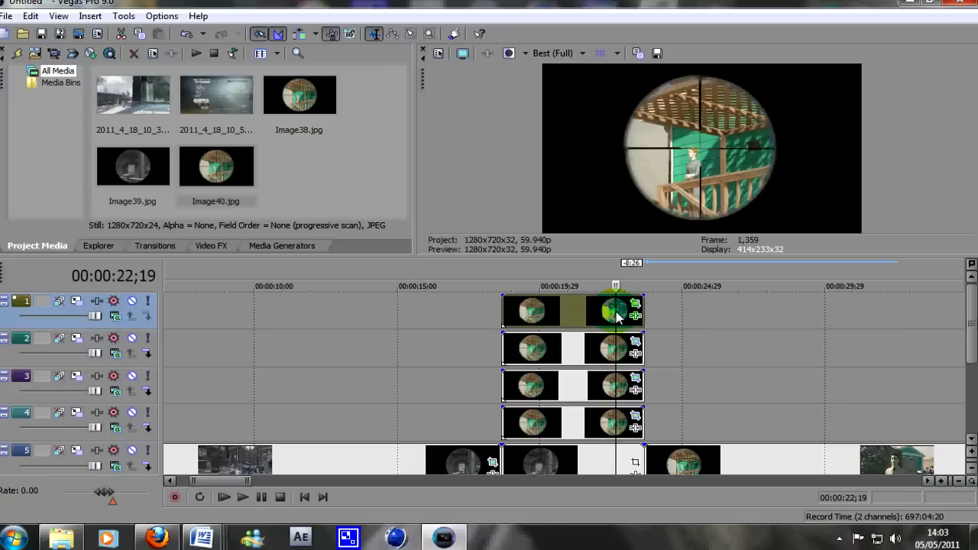
{"action": "left_click", "coordinate": [616, 348], "text": "ctrl"}
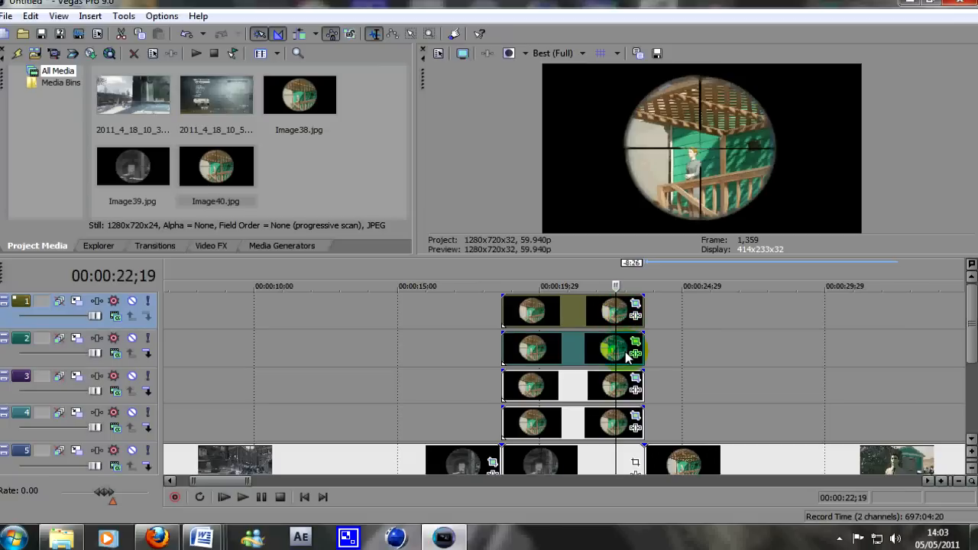
{"action": "left_click", "coordinate": [621, 387], "text": "ctrl"}
{"action": "left_click", "coordinate": [621, 424], "text": "ctrl"}
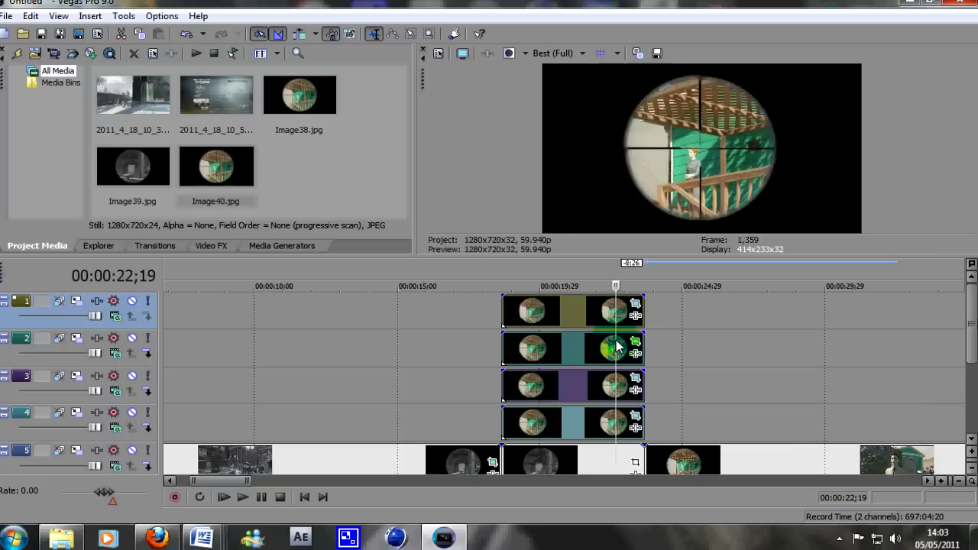
{"action": "key", "text": "s"}
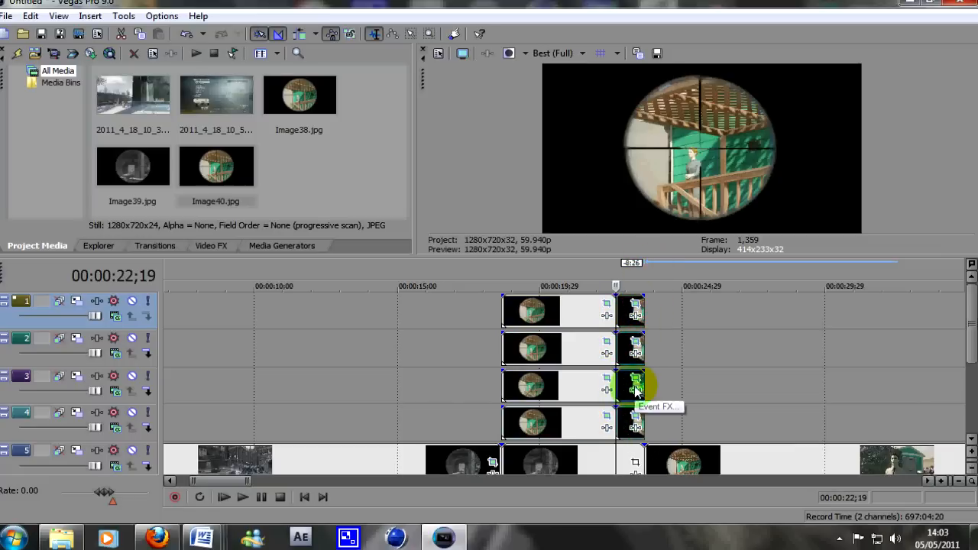
{"action": "key", "text": "Delete"}
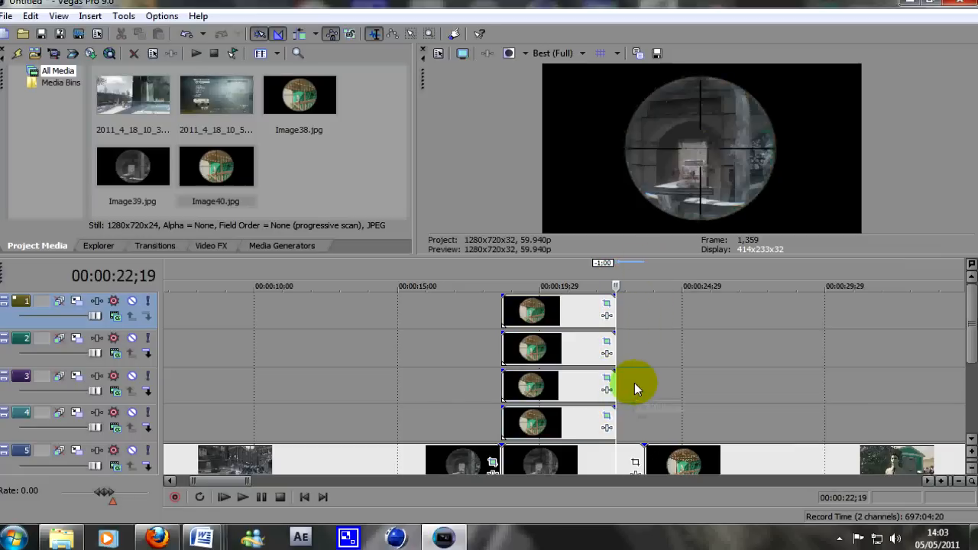
- Split track 5's still at 00:00:22;19, delete its trailing part, and move the second clip back to close the gap
{"action": "left_click", "coordinate": [619, 459]}
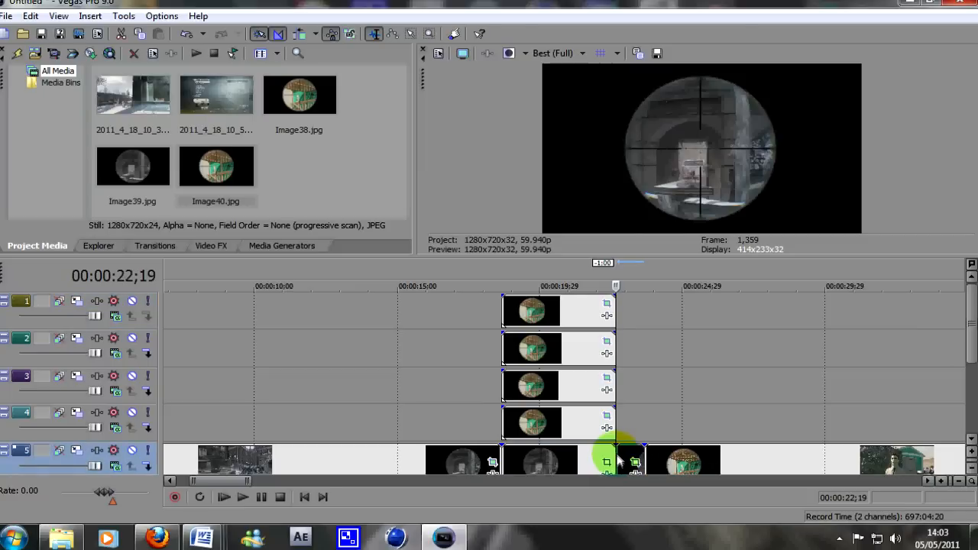
{"action": "key", "text": "Delete"}
{"action": "left_click", "coordinate": [677, 465]}
{"action": "left_click_drag", "start_coordinate": [676, 465], "coordinate": [648, 465]}
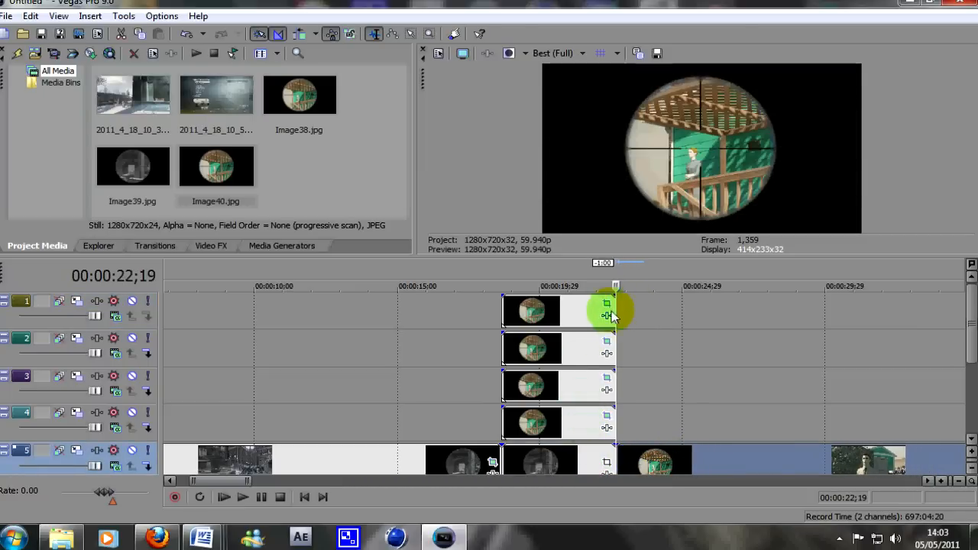
- Step through the second clip's opening frames from 00:00:22;19 to 00:00:23;01 to examine where the scope footage continues after the stills
{"action": "key", "text": "Right"}
{"action": "key", "text": "Right"}
{"action": "key", "text": "Right"}
{"action": "key", "text": "Right"}
{"action": "key", "text": "Right"}
{"action": "key", "text": "Right"}
{"action": "key", "text": "Right"}
{"action": "key", "text": "Right"}
{"action": "key", "text": "Right"}
{"action": "key", "text": "Right"}
{"action": "key", "text": "Right"}
{"action": "key", "text": "Right"}
{"action": "key", "text": "Right"}
{"action": "key", "text": "Right"}
{"action": "key", "text": "Right"}
{"action": "key", "text": "Right"}
{"action": "key", "text": "Right"}
{"action": "key", "text": "Right"}
{"action": "key", "text": "Right"}
{"action": "key", "text": "Right"}
{"action": "key", "text": "Right"}
{"action": "key", "text": "Right"}
{"action": "key", "text": "Right"}
{"action": "key", "text": "Right"}
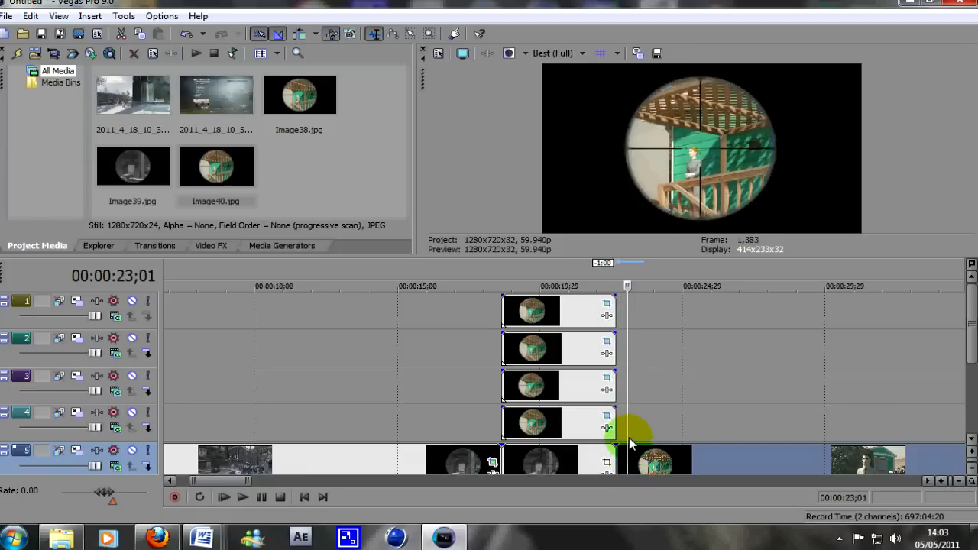
{"action": "left_click_drag", "start_coordinate": [972, 329], "coordinate": [973, 386]}
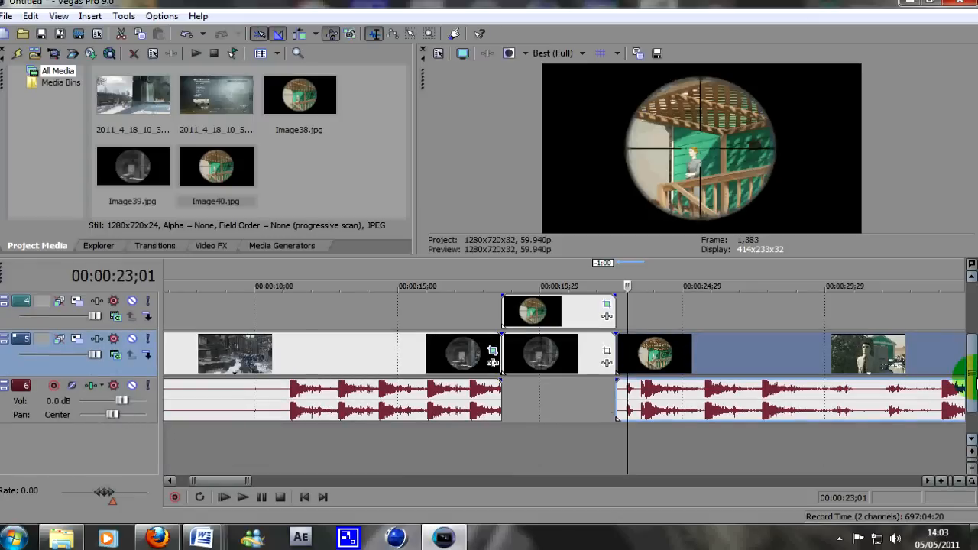